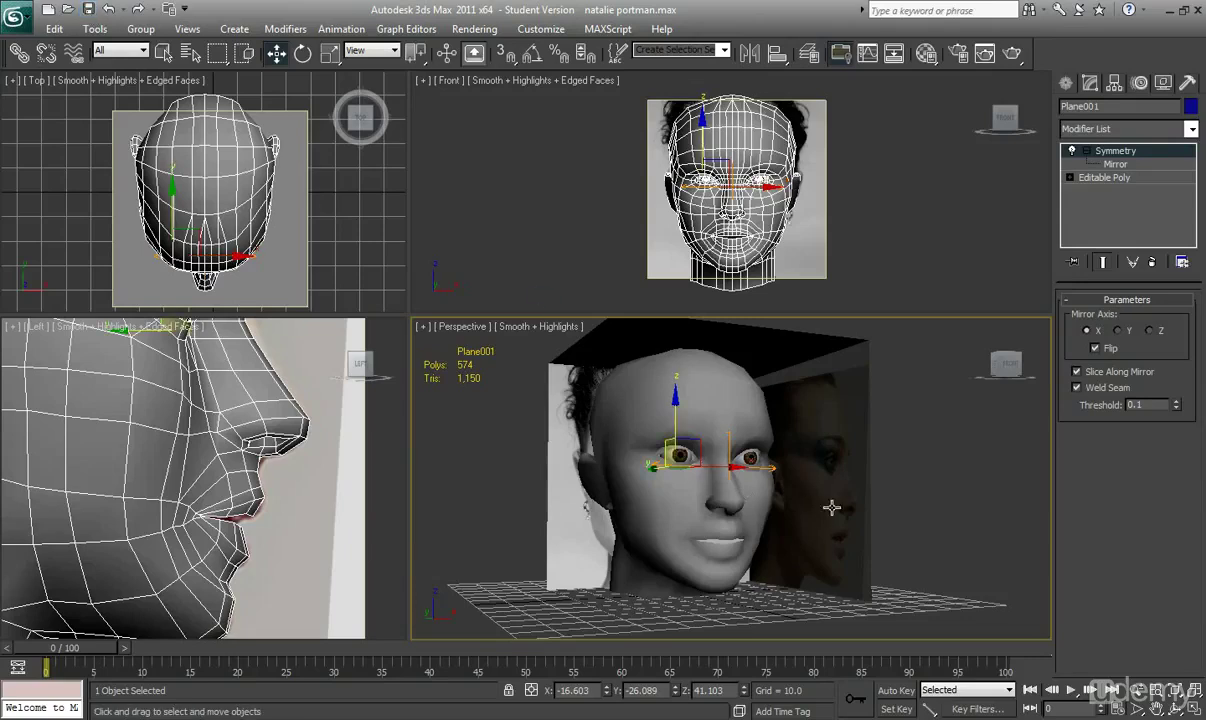
- Select both eyeball spheres and move them straight up out of the sockets, above the head
{"action": "middle_click_drag", "start_coordinate": [653, 489], "coordinate": [769, 509], "text": "alt"}
{"action": "scroll", "coordinate": [856, 511], "scroll_direction": "up", "scroll_amount": 6}
{"action": "scroll", "coordinate": [824, 496], "scroll_direction": "down", "scroll_amount": 3}
{"action": "scroll", "coordinate": [784, 506], "scroll_direction": "up", "scroll_amount": 3}
{"action": "scroll", "coordinate": [769, 508], "scroll_direction": "up", "scroll_amount": 2}
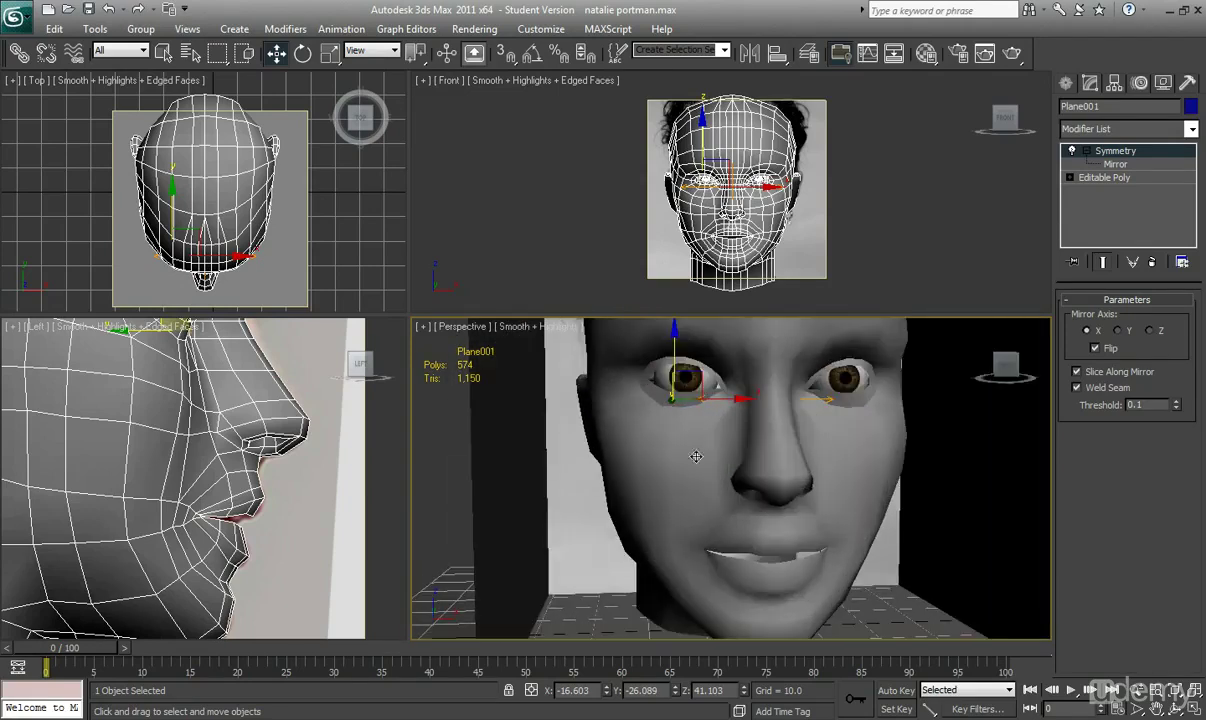
{"action": "left_click", "coordinate": [680, 380]}
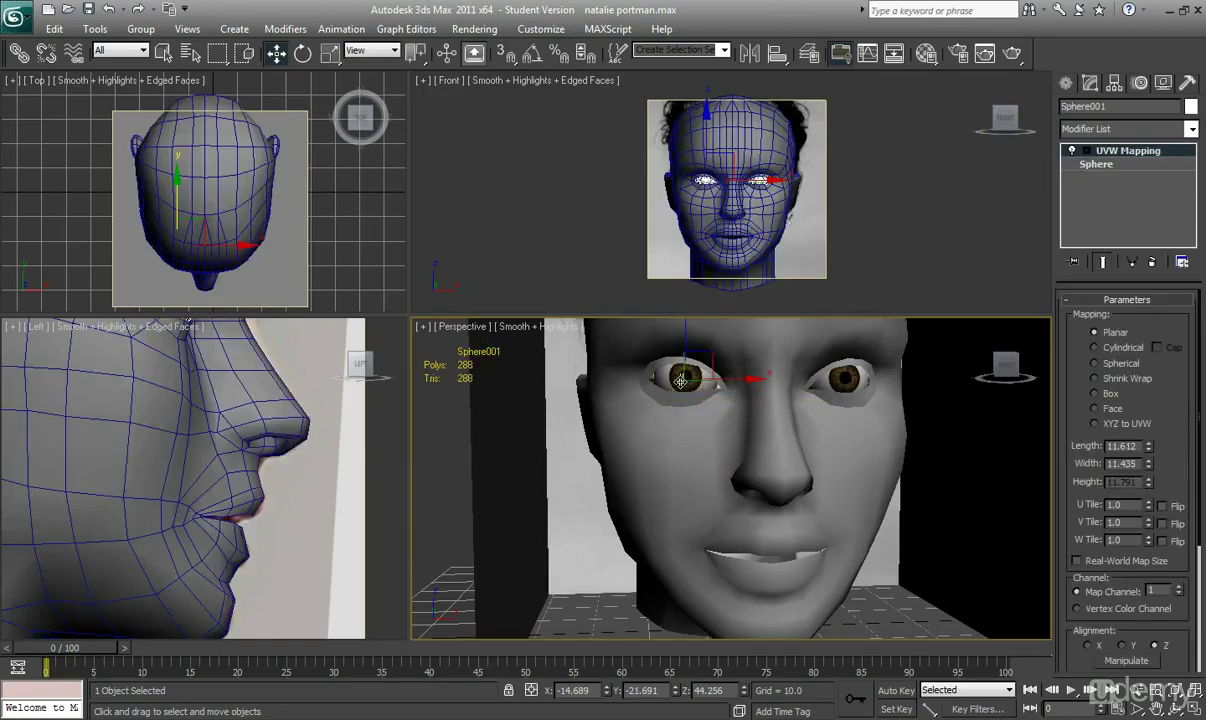
{"action": "middle_click_drag", "start_coordinate": [698, 432], "coordinate": [666, 458]}
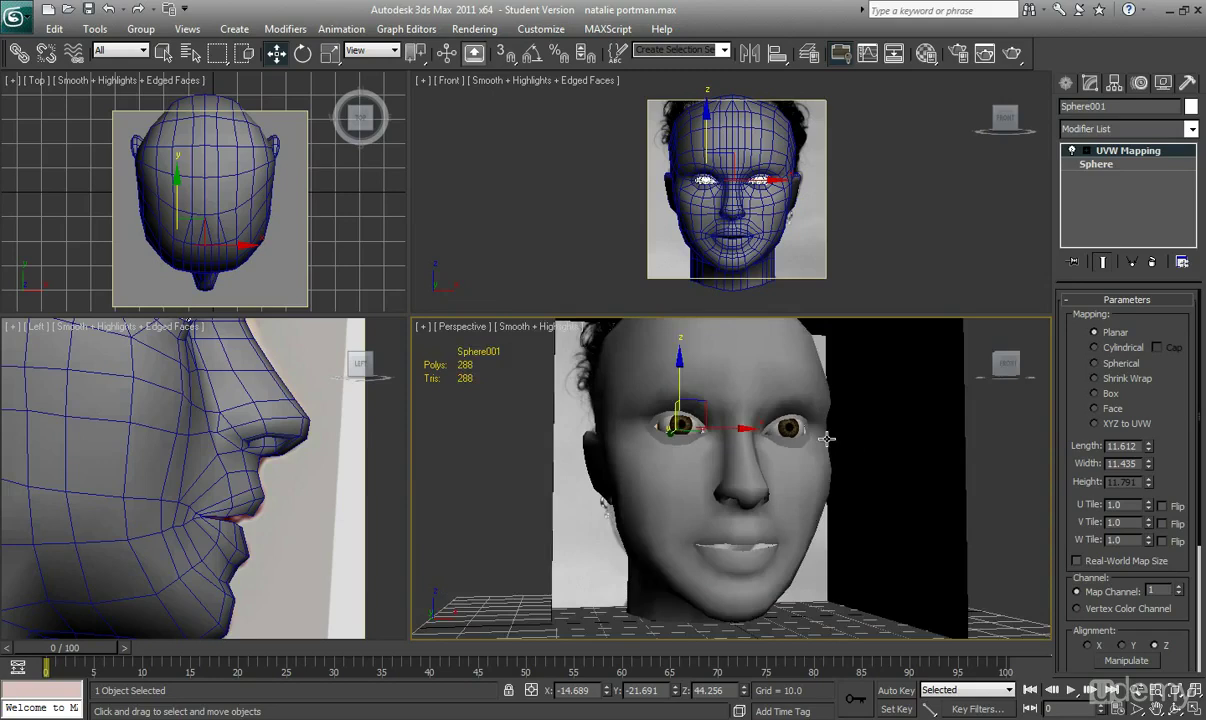
{"action": "left_click", "coordinate": [815, 407], "text": "ctrl"}
{"action": "middle_click_drag", "start_coordinate": [815, 410], "coordinate": [749, 446], "text": "alt"}
{"action": "scroll", "coordinate": [749, 446], "scroll_direction": "down", "scroll_amount": 3}
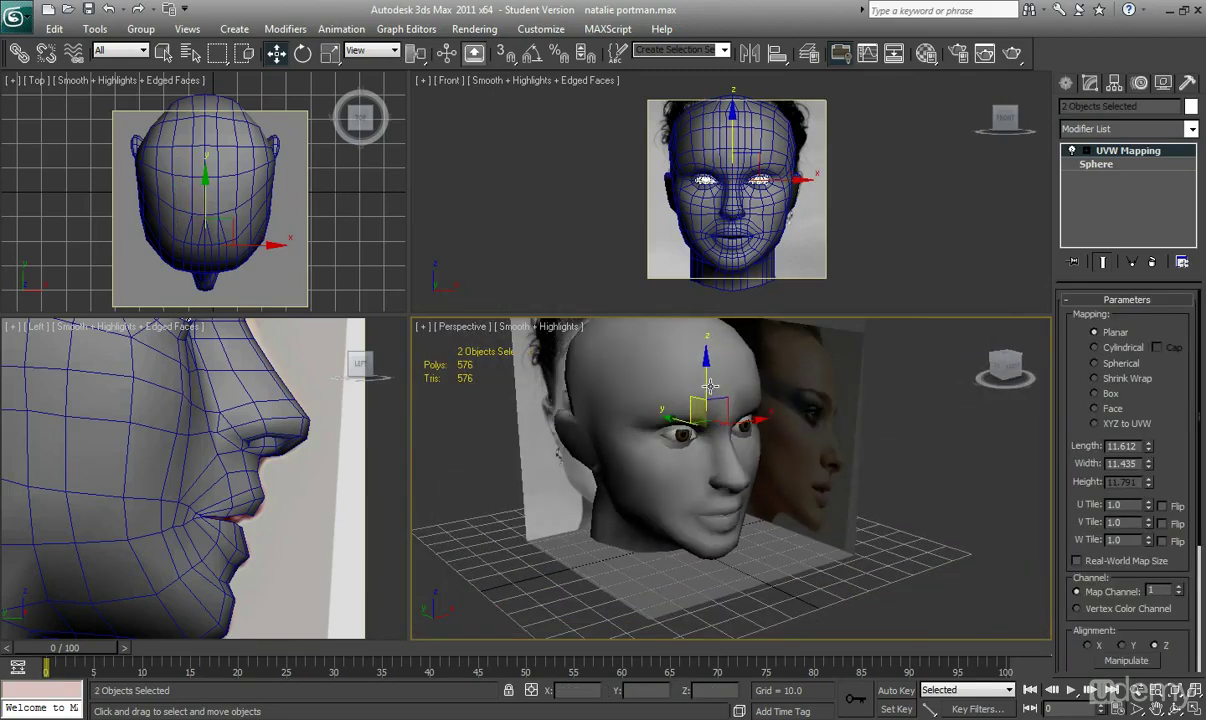
{"action": "left_click_drag", "start_coordinate": [708, 384], "coordinate": [707, 212]}
- Open the head mesh for edge editing at the Editable Poly level below Symmetry, and show edged faces in the perspective view
{"action": "middle_click_drag", "start_coordinate": [720, 411], "coordinate": [701, 468]}
{"action": "scroll", "coordinate": [701, 468], "scroll_direction": "up", "scroll_amount": 6}
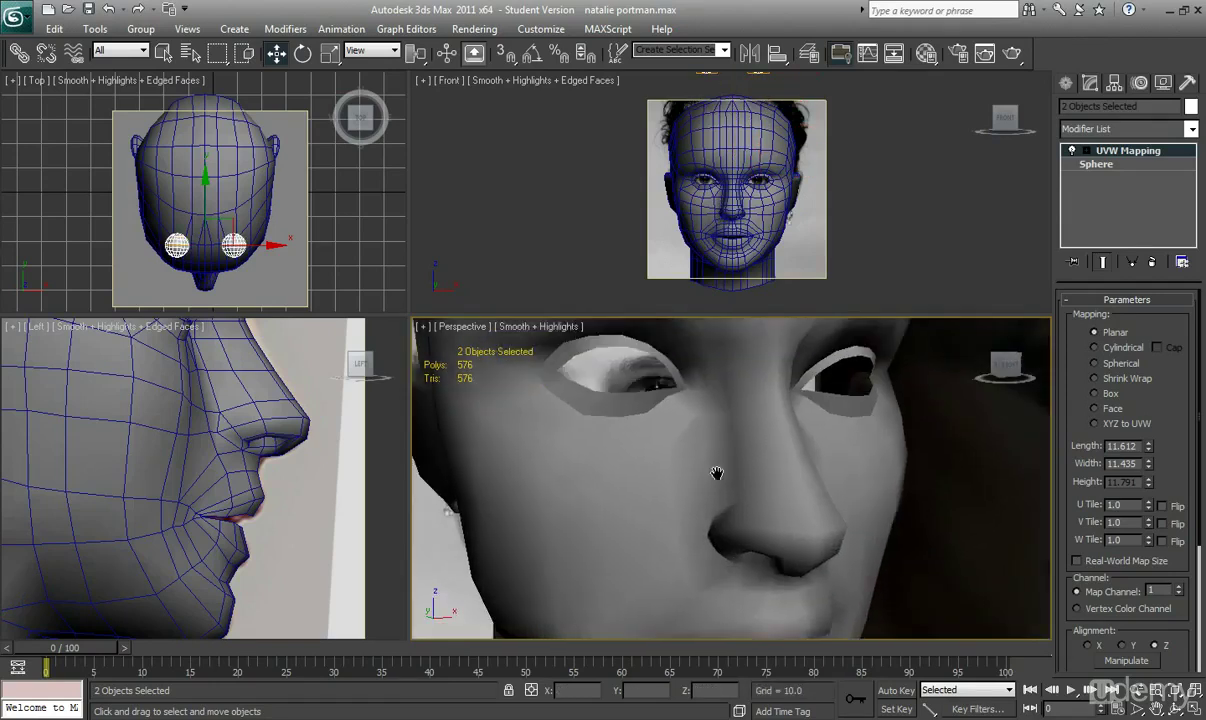
{"action": "left_click", "coordinate": [723, 491]}
{"action": "middle_click_drag", "start_coordinate": [723, 491], "coordinate": [770, 480], "text": "alt"}
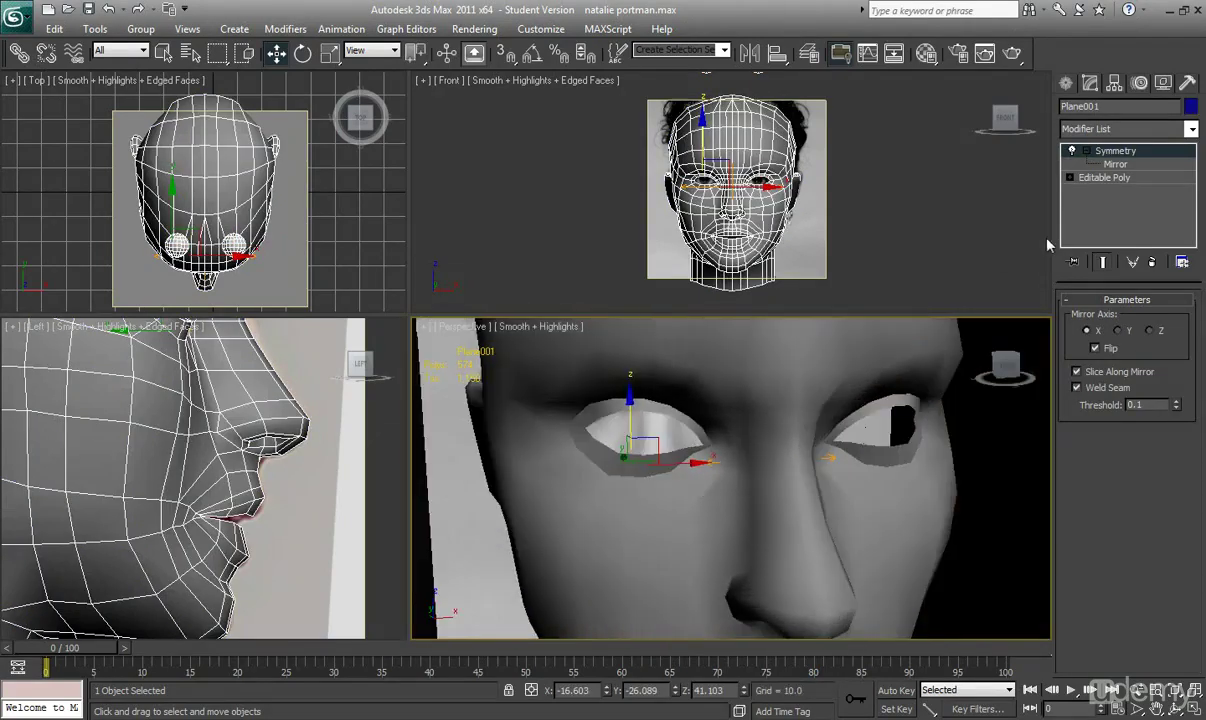
{"action": "left_click", "coordinate": [1110, 180]}
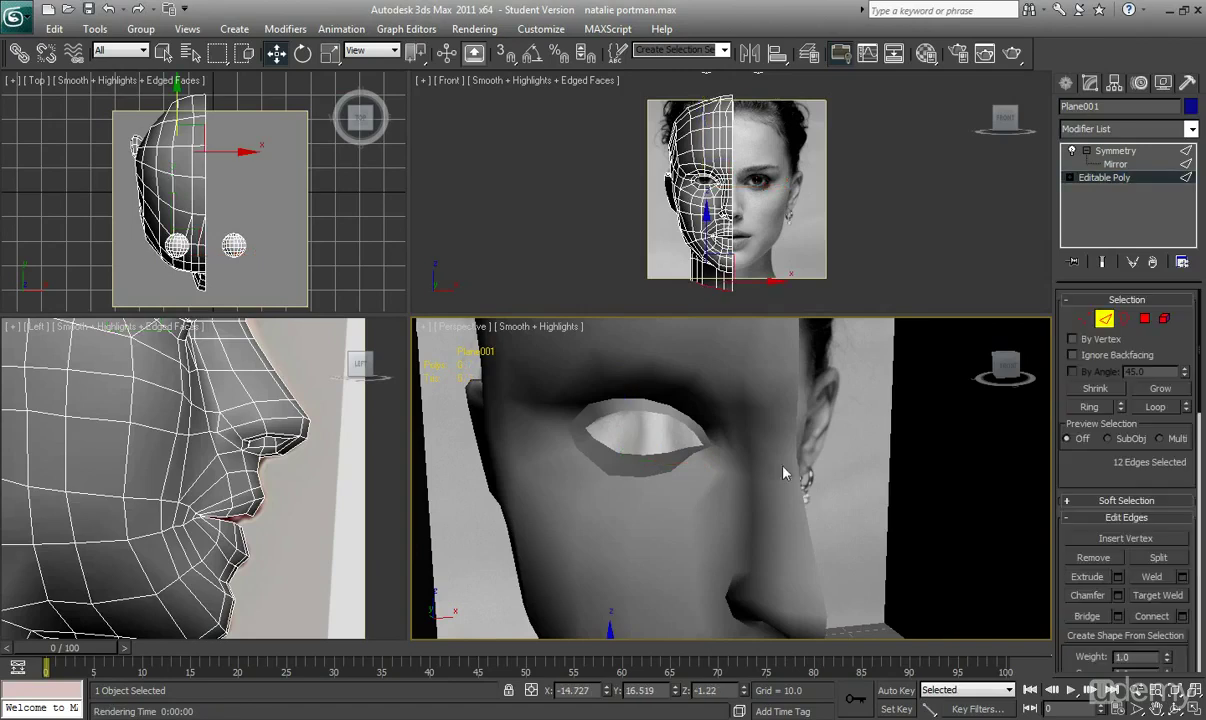
{"action": "middle_click_drag", "start_coordinate": [721, 460], "coordinate": [775, 466], "text": "alt"}
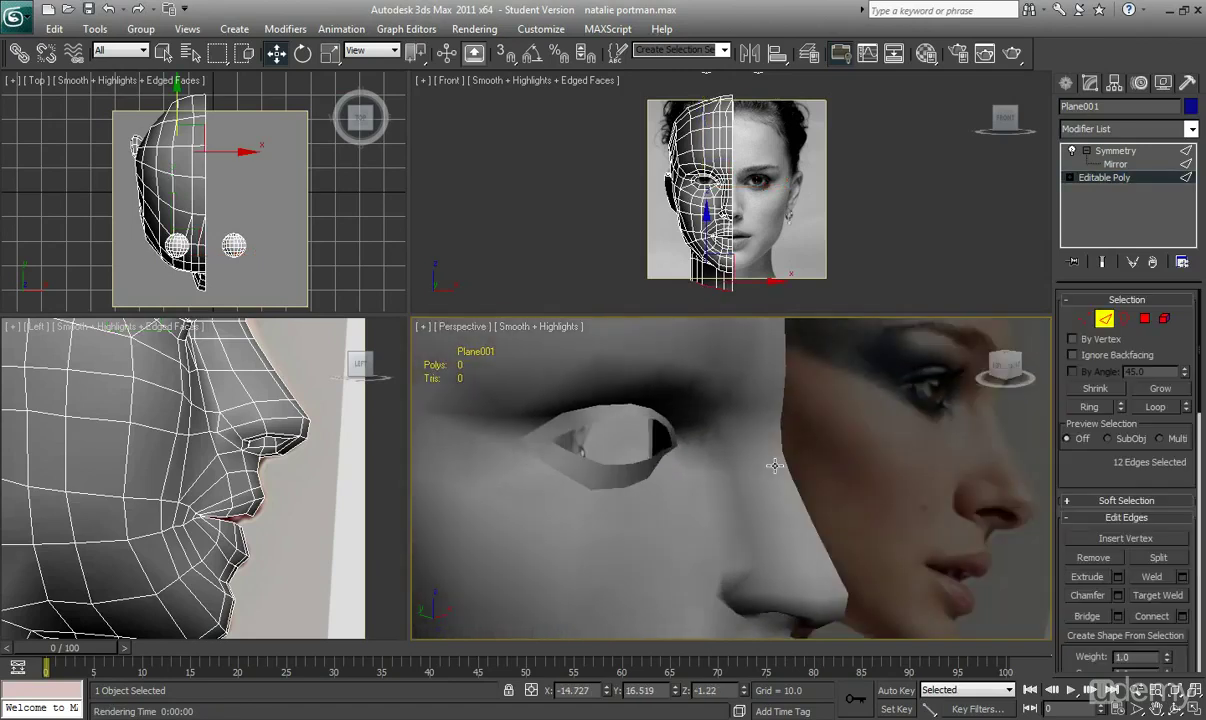
{"action": "left_click", "coordinate": [641, 458]}
{"action": "key", "text": "F4"}
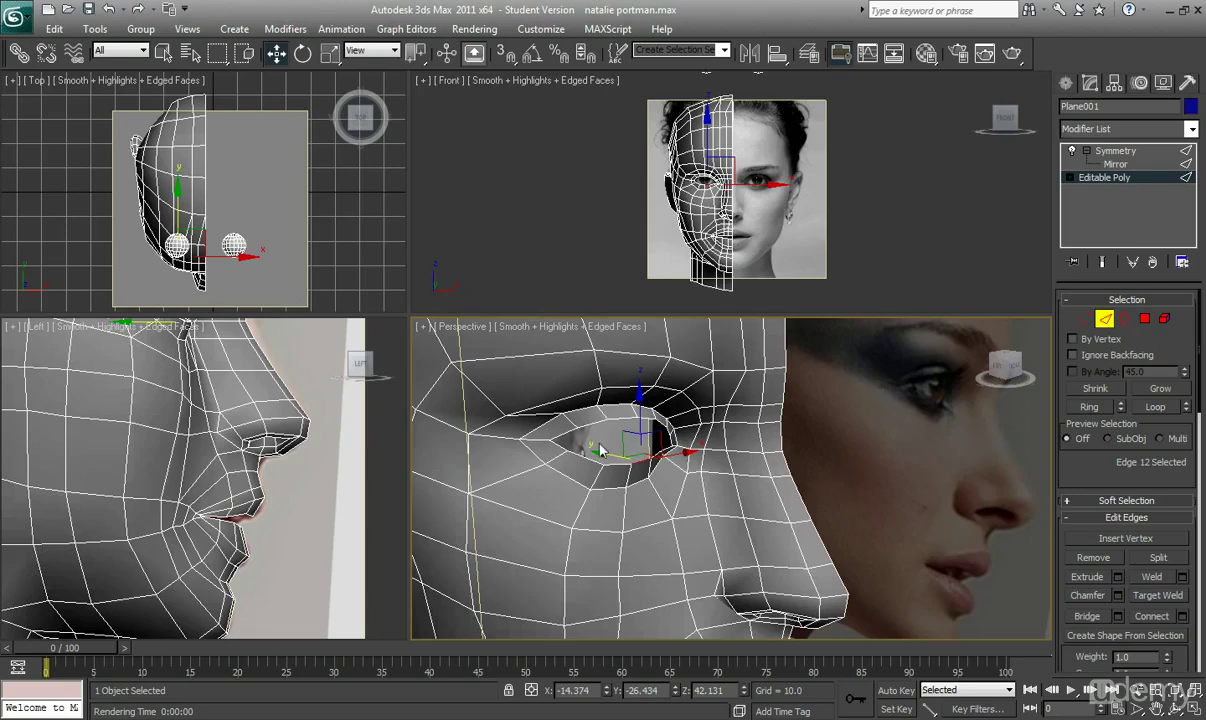
{"action": "key", "text": "7"}
- Select all the border edges around the inner rim of the eye opening
{"action": "scroll", "coordinate": [657, 452], "scroll_direction": "up", "scroll_amount": 5}
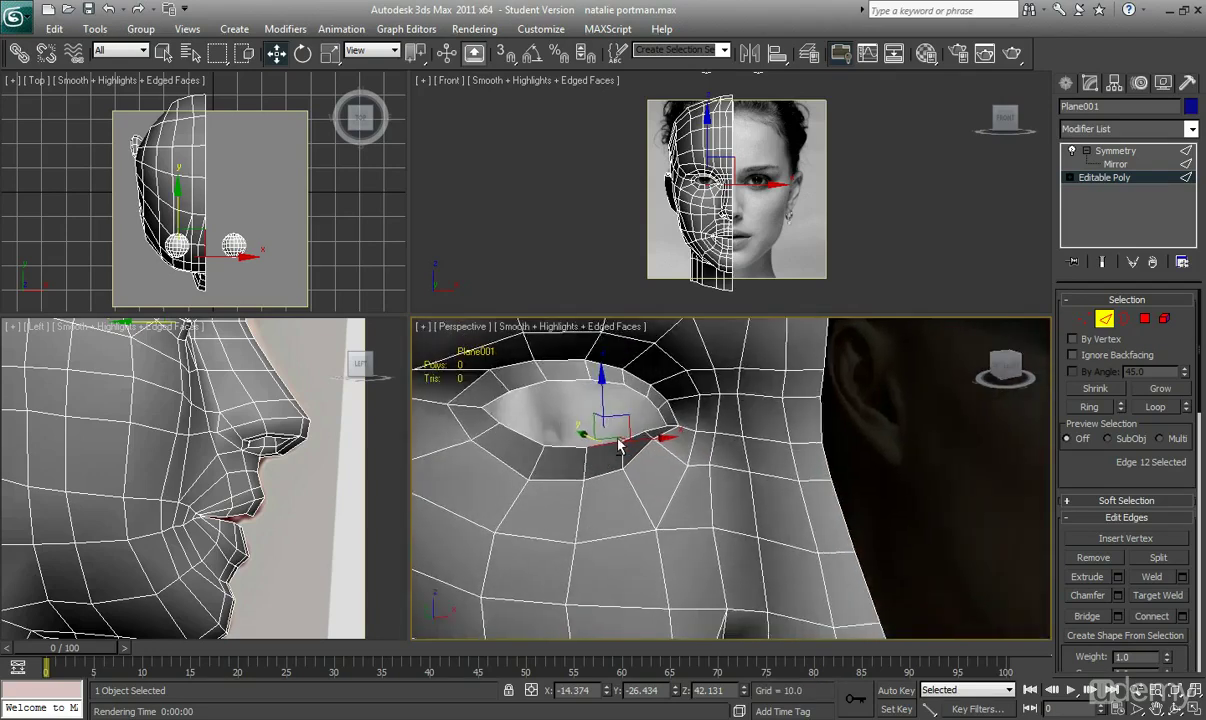
{"action": "middle_click_drag", "start_coordinate": [593, 424], "coordinate": [563, 460], "text": "alt"}
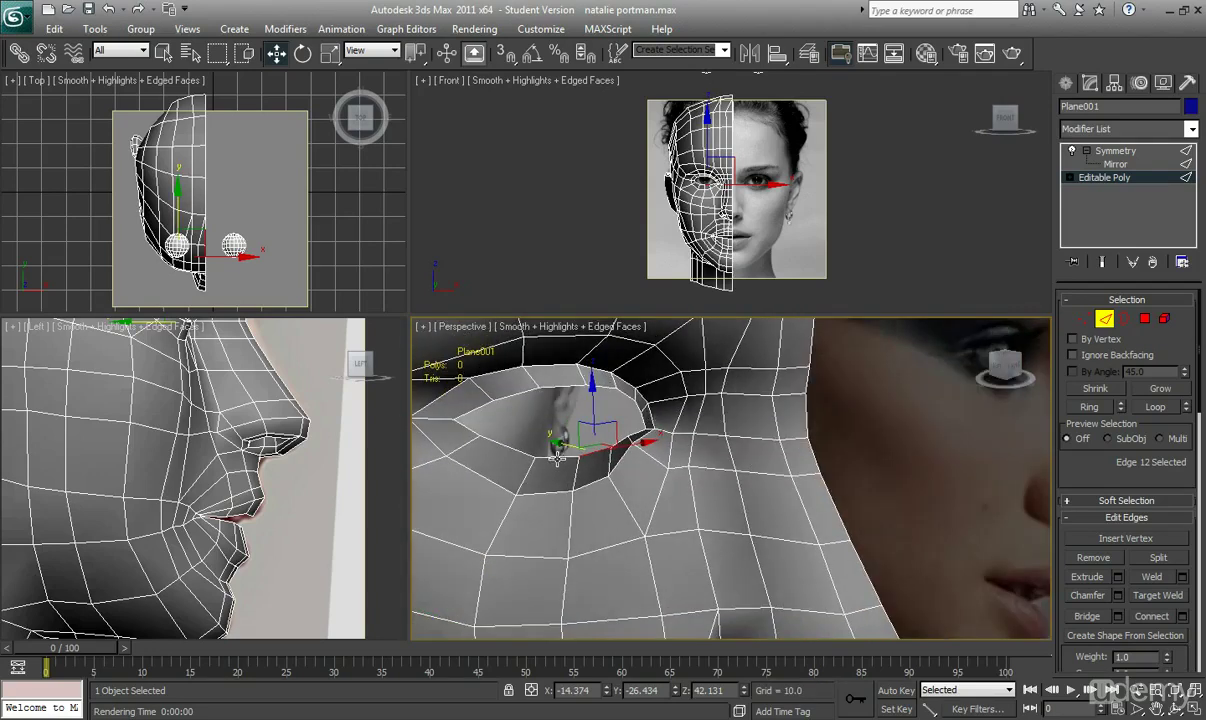
{"action": "left_click", "coordinate": [557, 458], "text": "ctrl"}
{"action": "left_click", "coordinate": [505, 447], "text": "ctrl"}
{"action": "left_click", "coordinate": [466, 418], "text": "ctrl"}
{"action": "left_click", "coordinate": [508, 396], "text": "ctrl"}
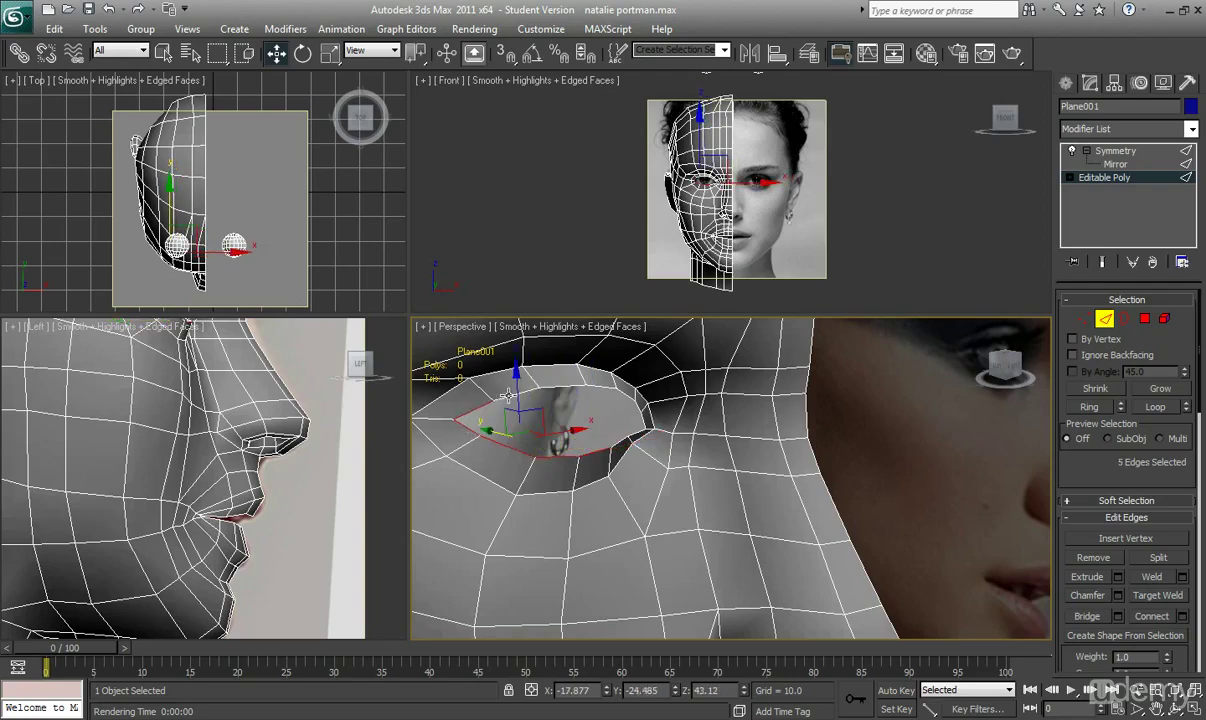
{"action": "left_click", "coordinate": [575, 380], "text": "ctrl"}
{"action": "left_click", "coordinate": [624, 391], "text": "ctrl"}
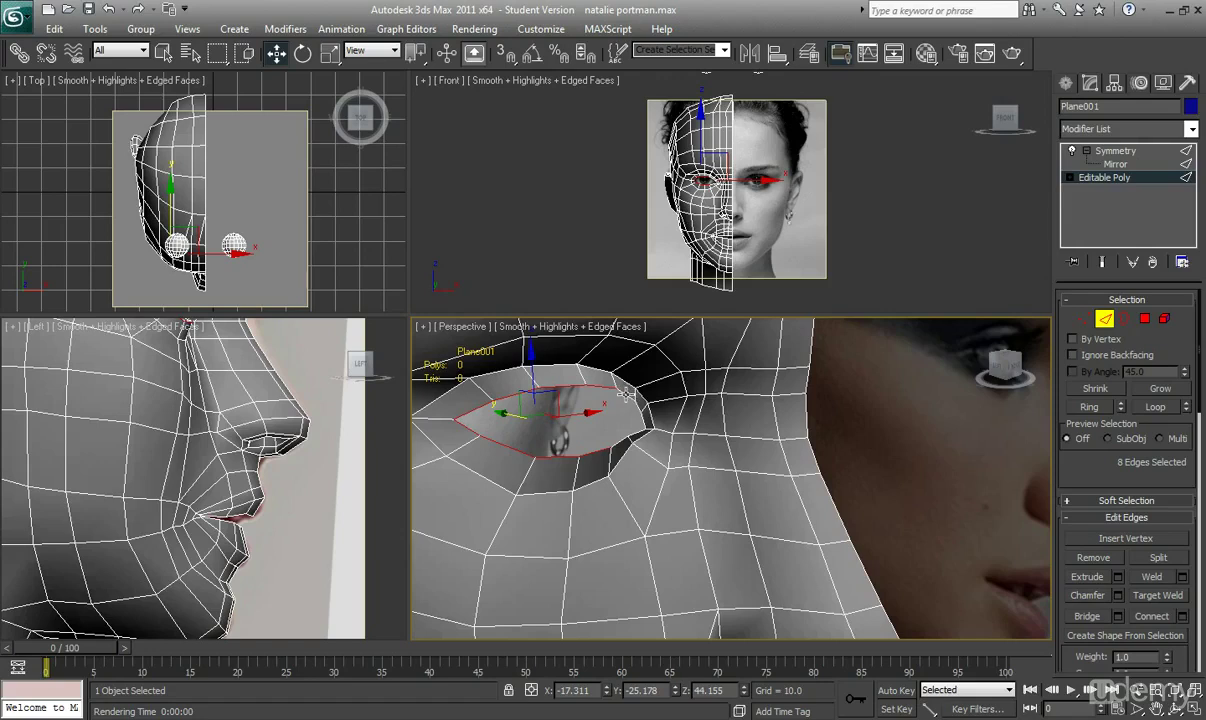
{"action": "left_click", "coordinate": [630, 397], "text": "ctrl"}
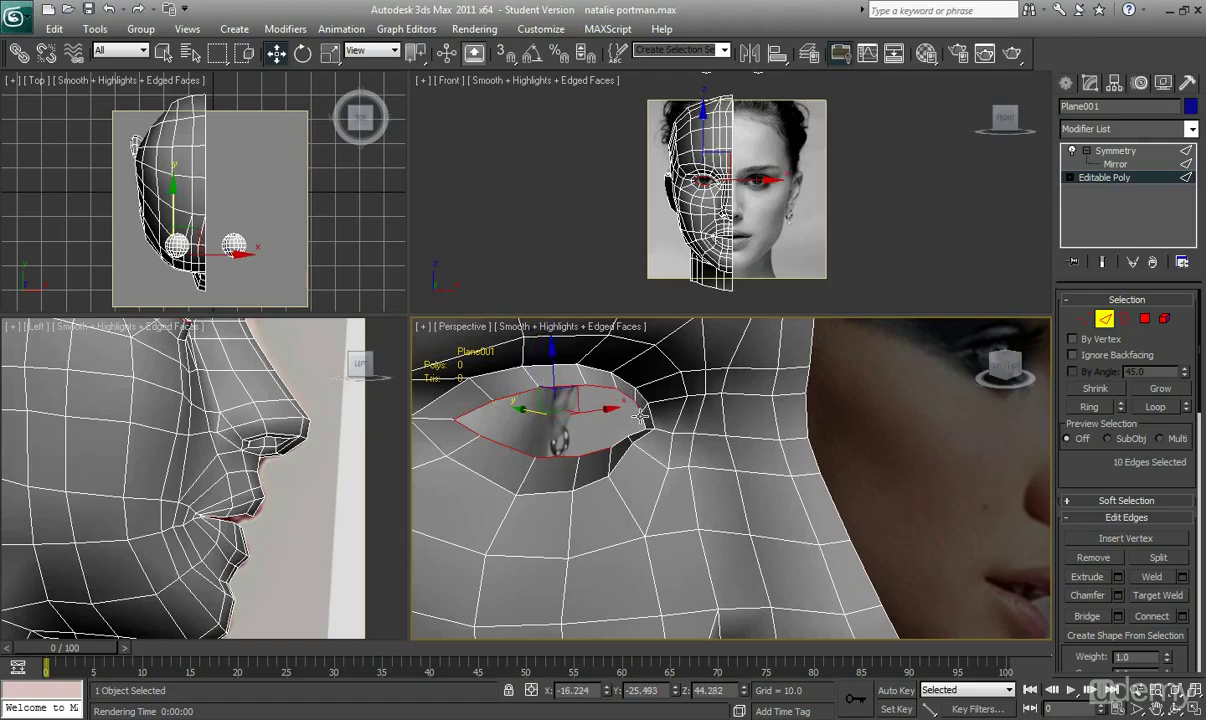
{"action": "left_click", "coordinate": [640, 418], "text": "ctrl"}
{"action": "left_click", "coordinate": [631, 444], "text": "ctrl"}
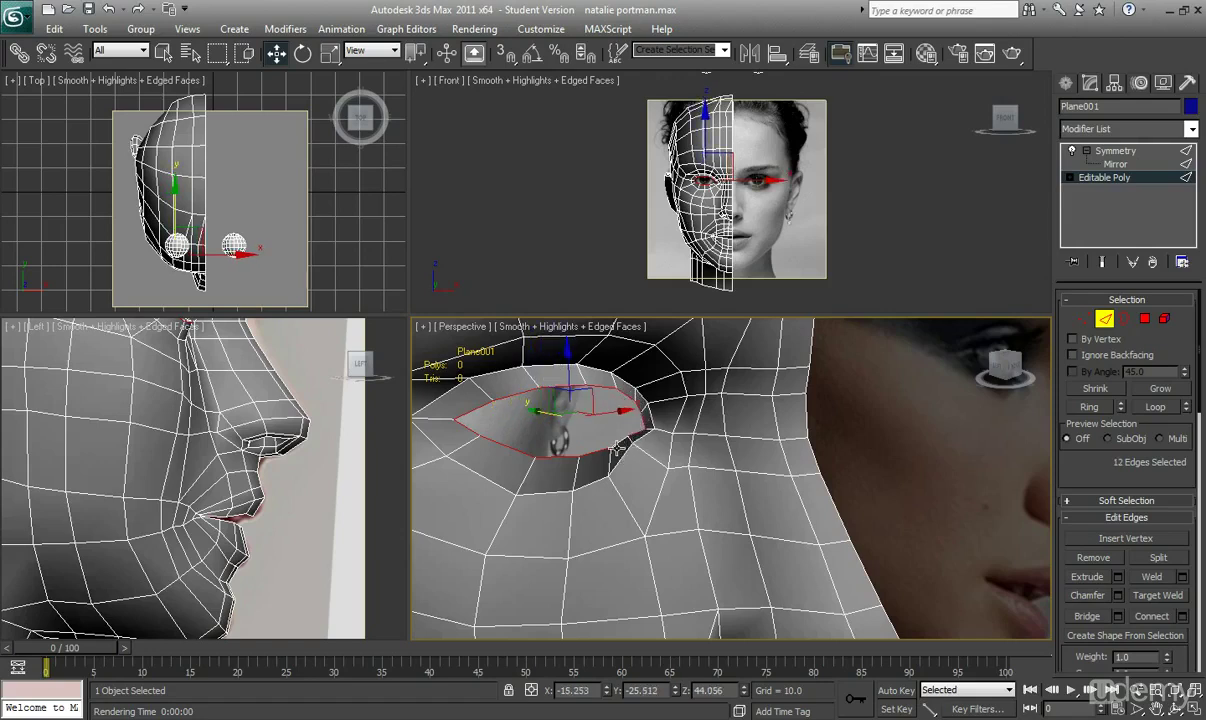
{"action": "left_click", "coordinate": [617, 446], "text": "ctrl"}
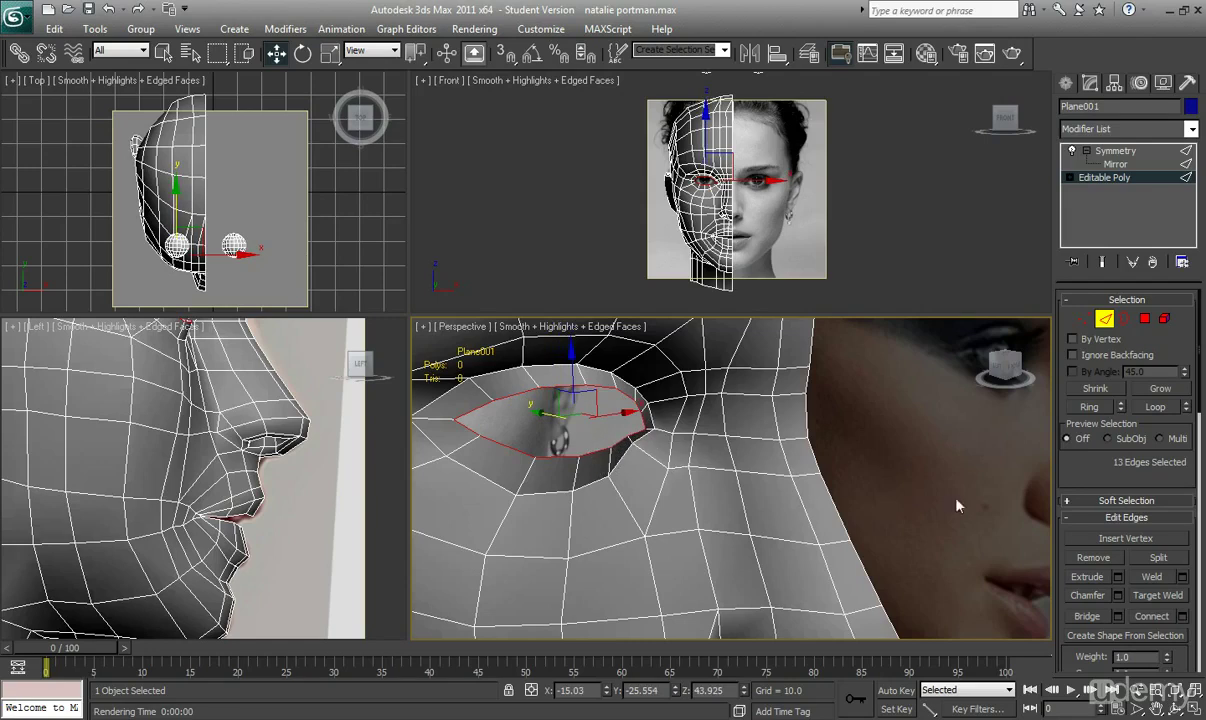
- Extrude the selected eye-rim edges back into the head in the see-through Left view, to about Y -19.3
{"action": "middle_click_drag", "start_coordinate": [680, 483], "coordinate": [815, 470], "text": "alt"}
{"action": "middle_click_drag", "start_coordinate": [815, 470], "coordinate": [1025, 476], "text": "alt"}
{"action": "right_click", "coordinate": [168, 434]}
{"action": "scroll", "coordinate": [168, 434], "scroll_direction": "down", "scroll_amount": 1}
{"action": "middle_click_drag", "start_coordinate": [168, 434], "coordinate": [204, 522]}
{"action": "scroll", "coordinate": [195, 472], "scroll_direction": "up", "scroll_amount": 3}
{"action": "key", "text": "alt+x"}
{"action": "key", "text": "shift+z"}
{"action": "key", "text": "shift+z"}
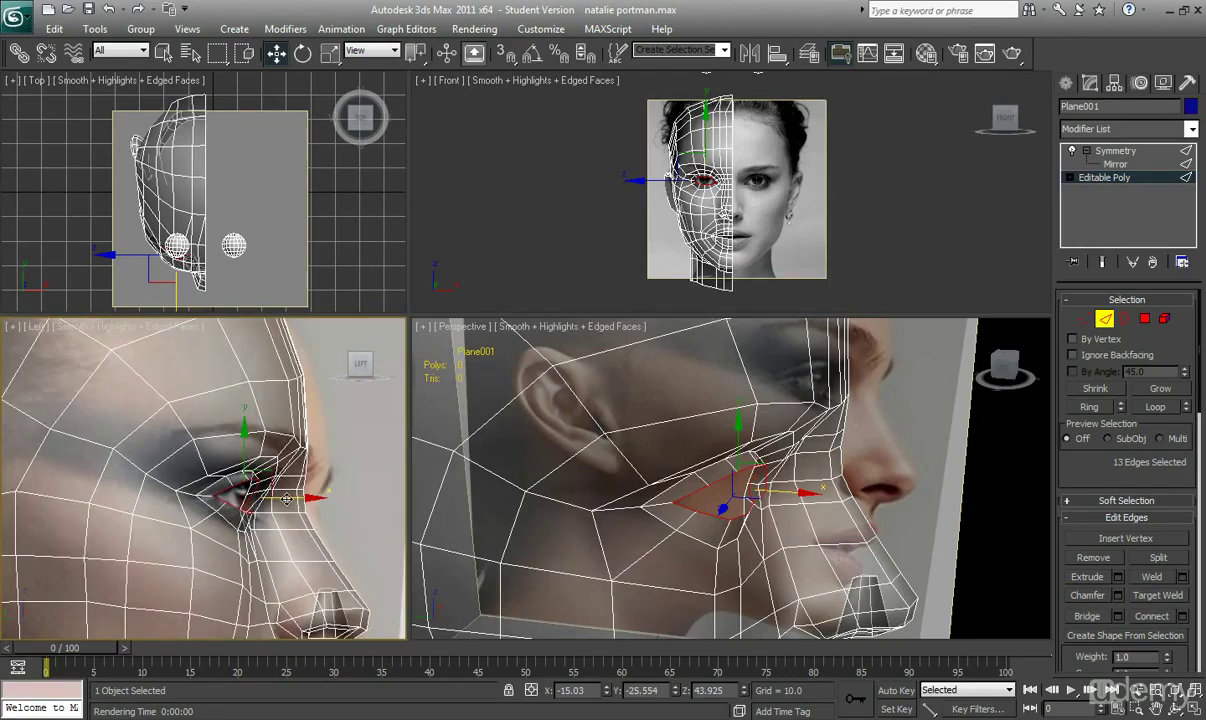
{"action": "left_click_drag", "start_coordinate": [288, 499], "coordinate": [232, 517]}
- Turn off see-through display and scale the extruded eye edges uniformly inward until they meet at a single point
{"action": "scroll", "coordinate": [192, 510], "scroll_direction": "up", "scroll_amount": 2}
{"action": "middle_click_drag", "start_coordinate": [766, 514], "coordinate": [635, 510], "text": "alt"}
{"action": "key", "text": "alt+x"}
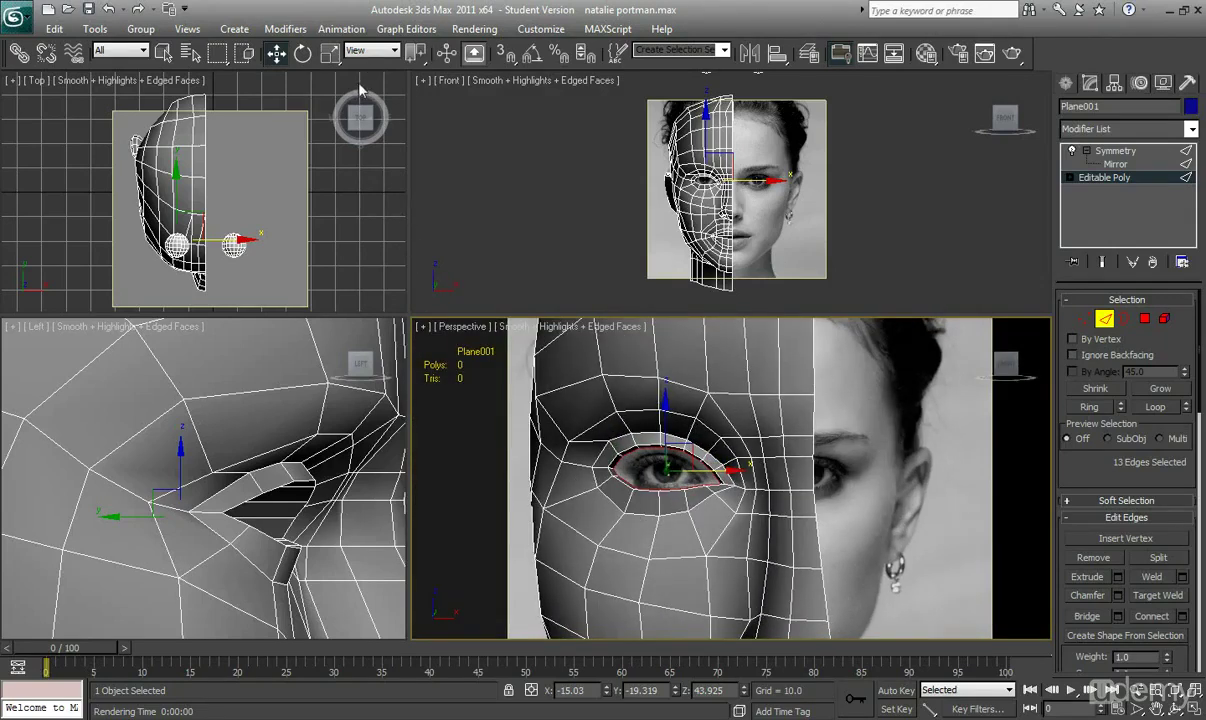
{"action": "left_click", "coordinate": [331, 56]}
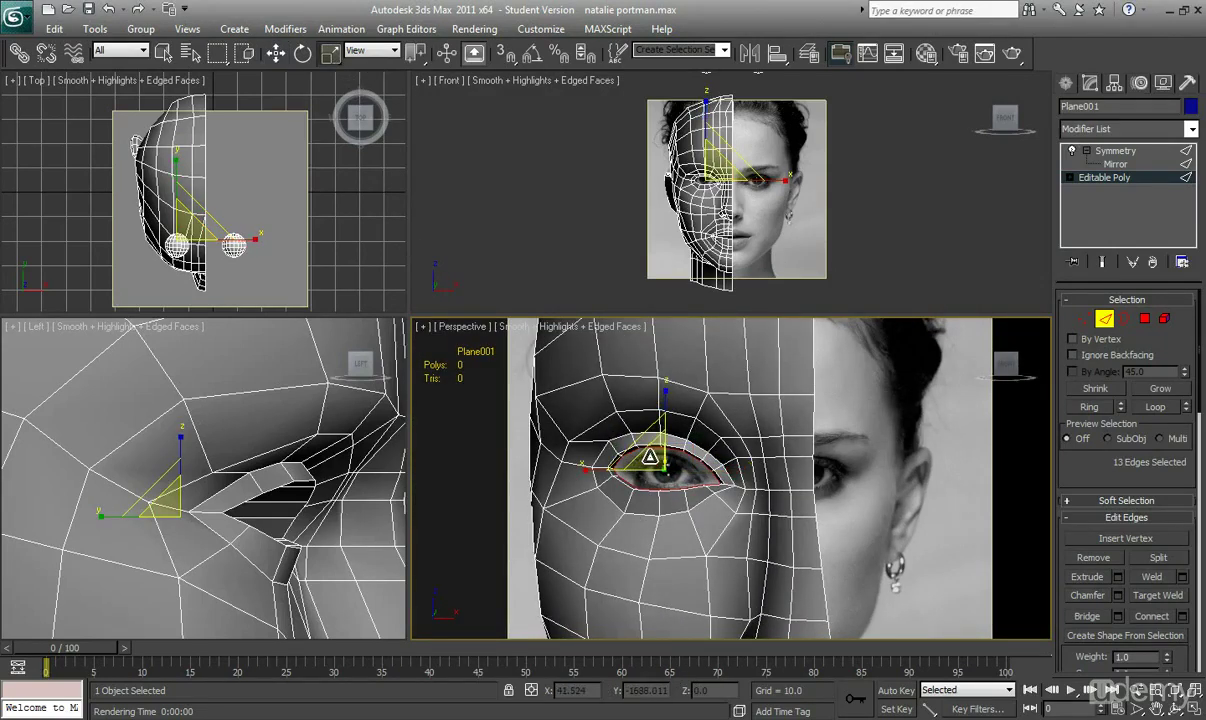
{"action": "left_click_drag", "start_coordinate": [650, 457], "coordinate": [659, 588]}
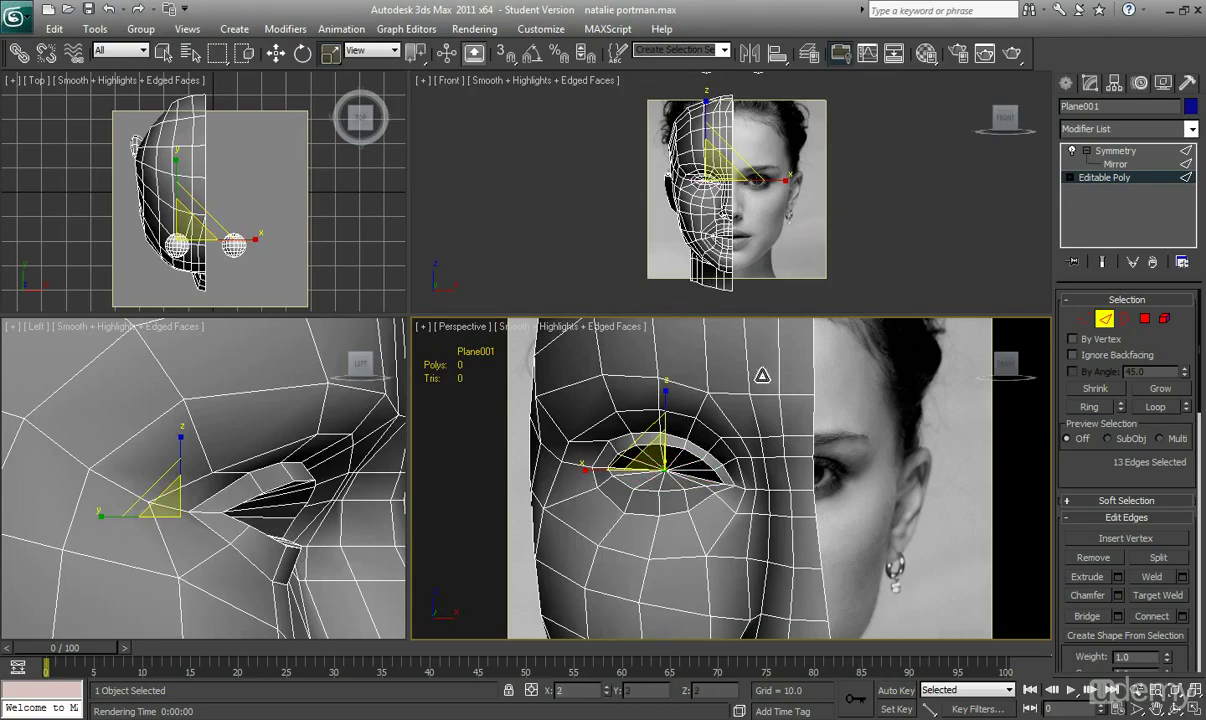
- Select the collapsed vertices at the back of the eye socket and weld them with a threshold of 2.492
{"action": "scroll", "coordinate": [663, 498], "scroll_direction": "up", "scroll_amount": 3}
{"action": "middle_click_drag", "start_coordinate": [663, 498], "coordinate": [670, 465], "text": "alt"}
{"action": "scroll", "coordinate": [729, 506], "scroll_direction": "up", "scroll_amount": 3}
{"action": "left_click", "coordinate": [1084, 318]}
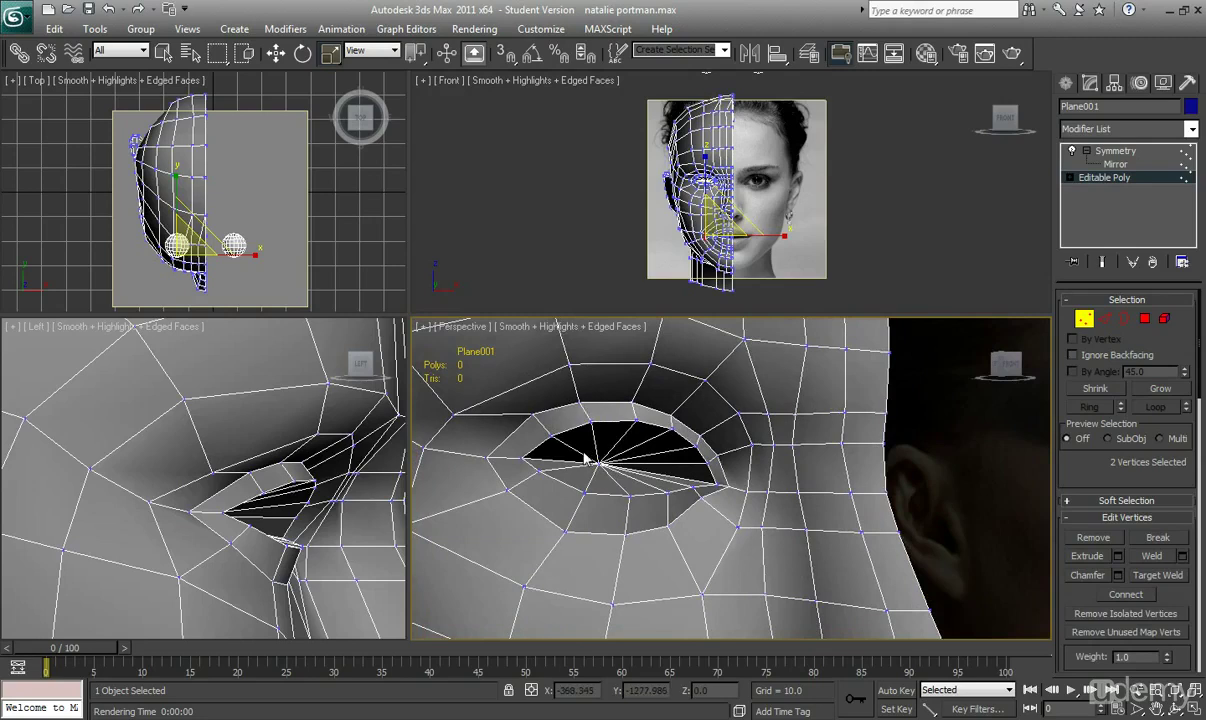
{"action": "left_click_drag", "start_coordinate": [617, 478], "coordinate": [596, 486]}
{"action": "middle_click_drag", "start_coordinate": [596, 486], "coordinate": [748, 500], "text": "alt"}
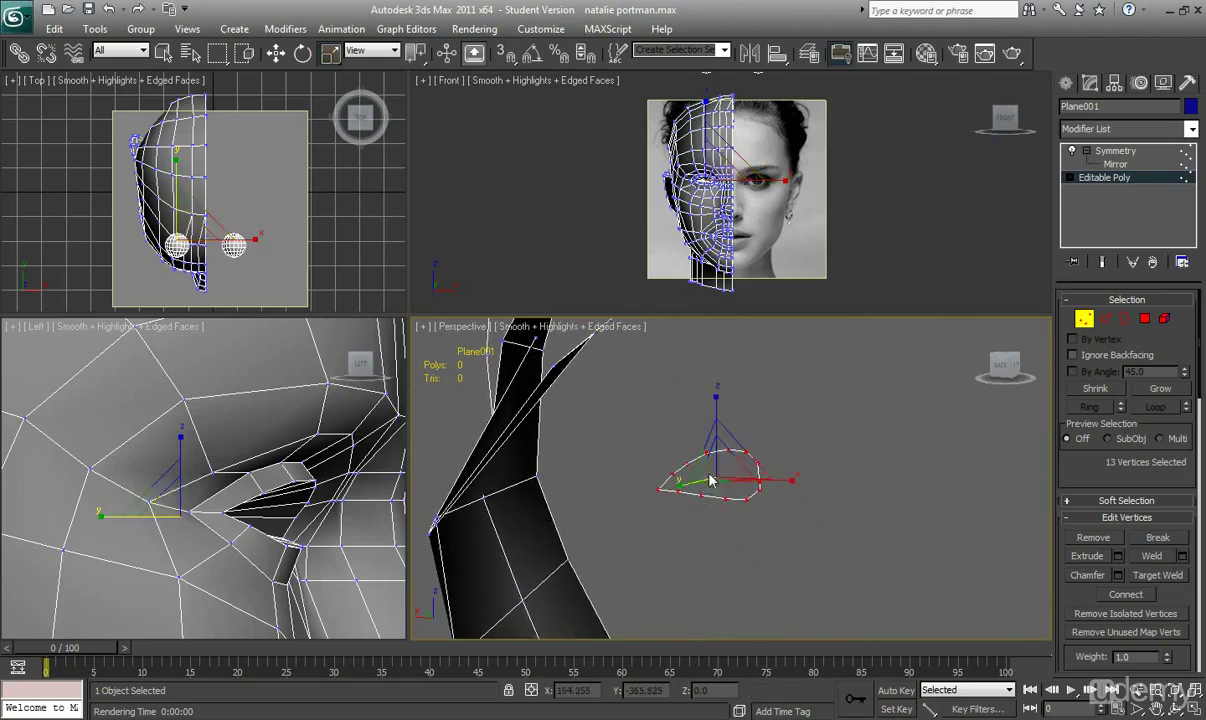
{"action": "left_click", "coordinate": [1183, 558]}
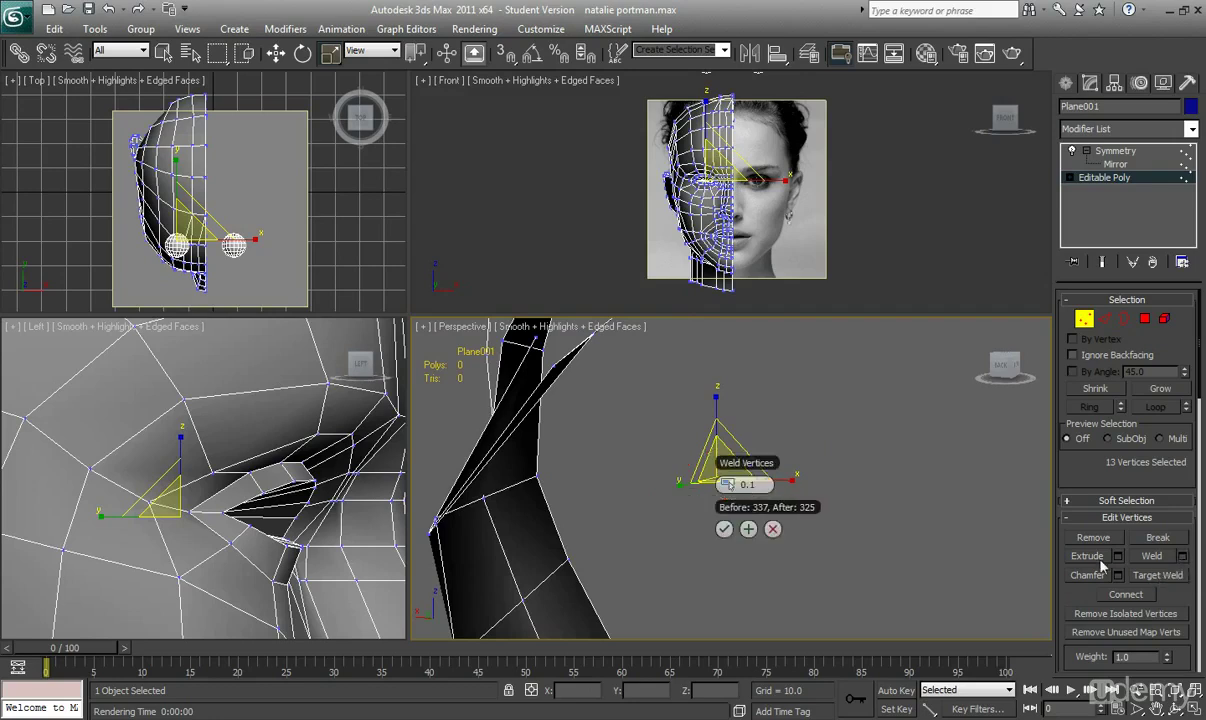
{"action": "left_click_drag", "start_coordinate": [757, 470], "coordinate": [891, 461]}
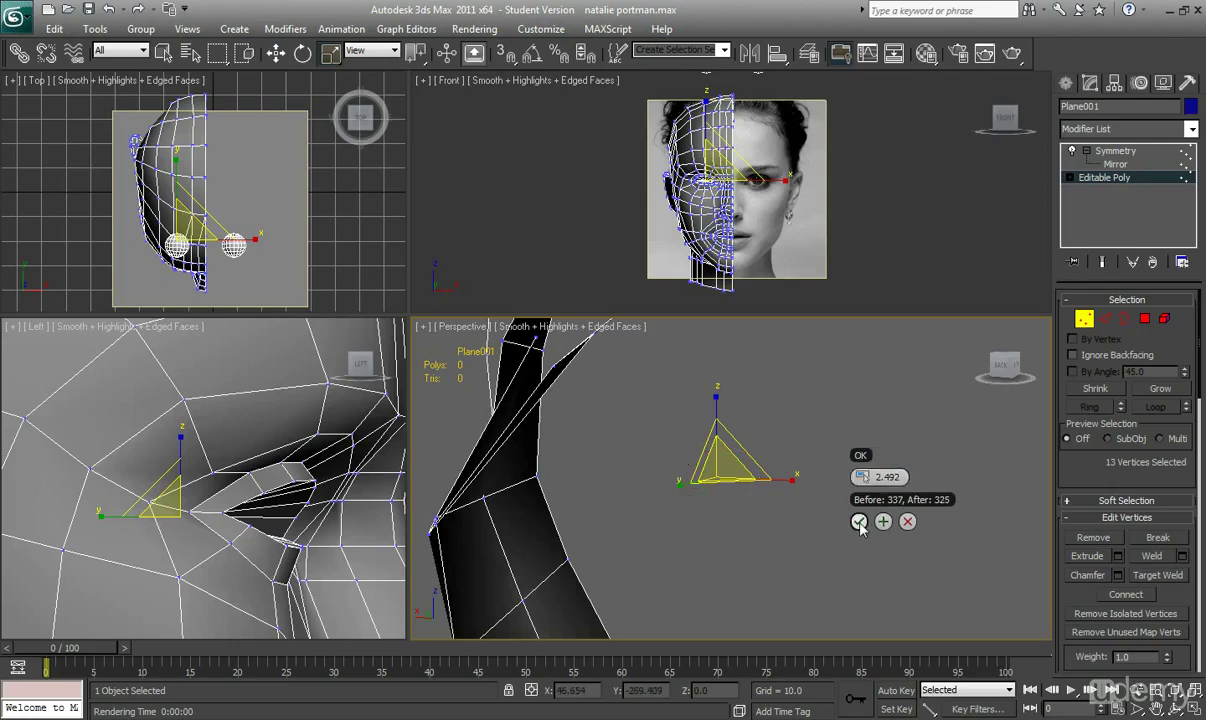
{"action": "left_click", "coordinate": [859, 522]}
{"action": "left_click", "coordinate": [818, 525]}
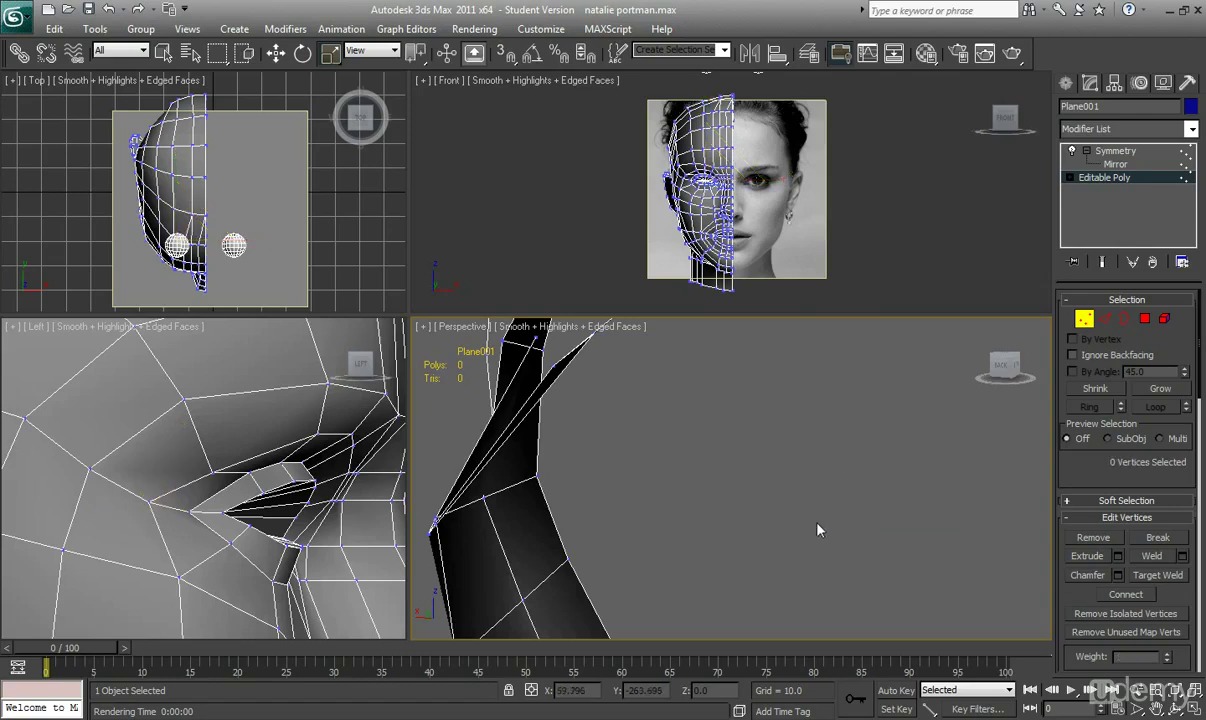
- Select the welded vertex at the back of the eye socket and test it with a slight vertical move
{"action": "middle_click_drag", "start_coordinate": [855, 527], "coordinate": [548, 455], "text": "alt"}
{"action": "left_click", "coordinate": [1087, 325]}
{"action": "left_click", "coordinate": [1087, 325]}
{"action": "left_click", "coordinate": [275, 53]}
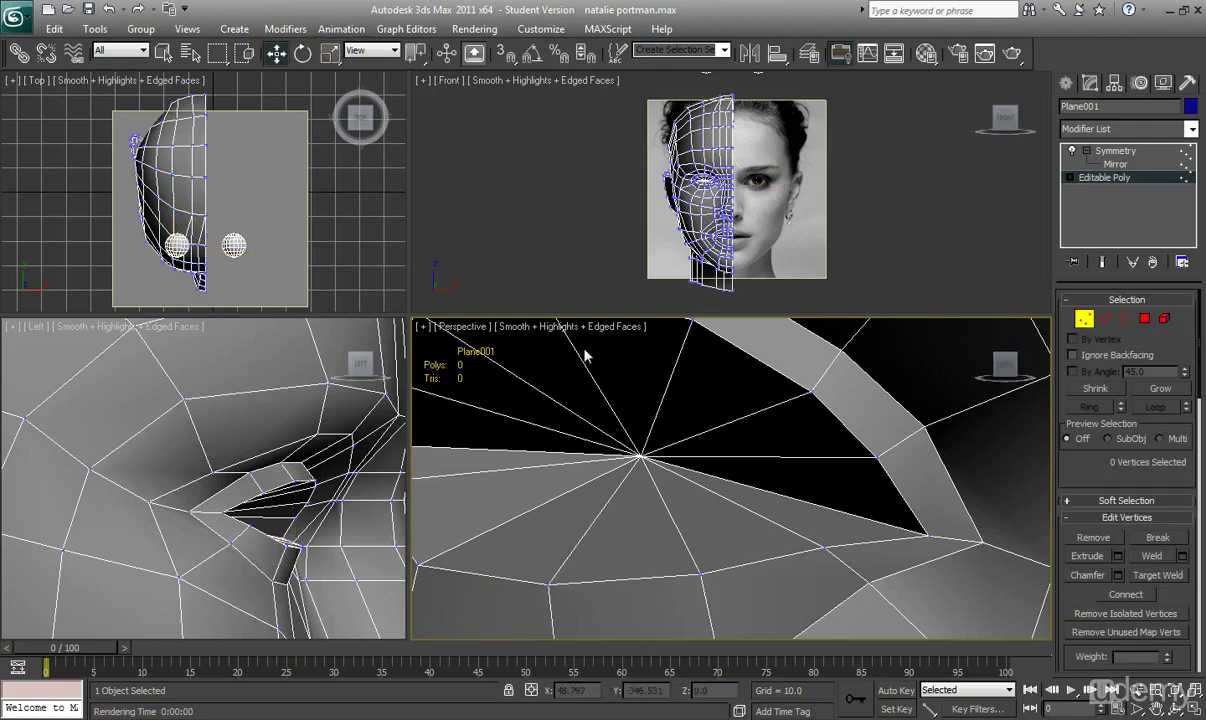
{"action": "left_click", "coordinate": [640, 456]}
{"action": "mouse_move", "coordinate": [639, 404]}
{"action": "left_mouse_down"}
{"action": "mouse_move", "coordinate": [638, 369]}
{"action": "mouse_move", "coordinate": [643, 403]}
{"action": "left_mouse_up"}
- Adjust the depth of the eye socket's back vertex from the side, settling at about Y -19.99
{"action": "middle_click_drag", "start_coordinate": [654, 439], "coordinate": [763, 507], "text": "alt"}
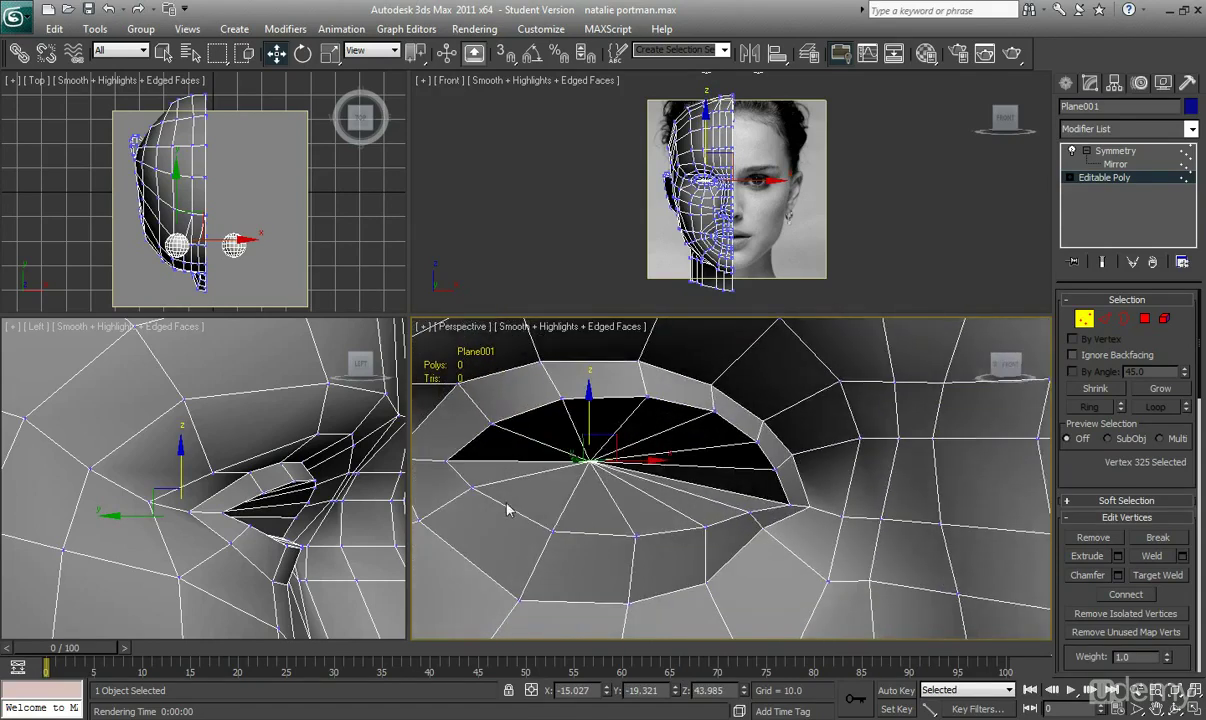
{"action": "middle_click_drag", "start_coordinate": [655, 455], "coordinate": [785, 468], "text": "alt"}
{"action": "middle_click_drag", "start_coordinate": [231, 437], "coordinate": [207, 417]}
{"action": "key", "text": "alt+x"}
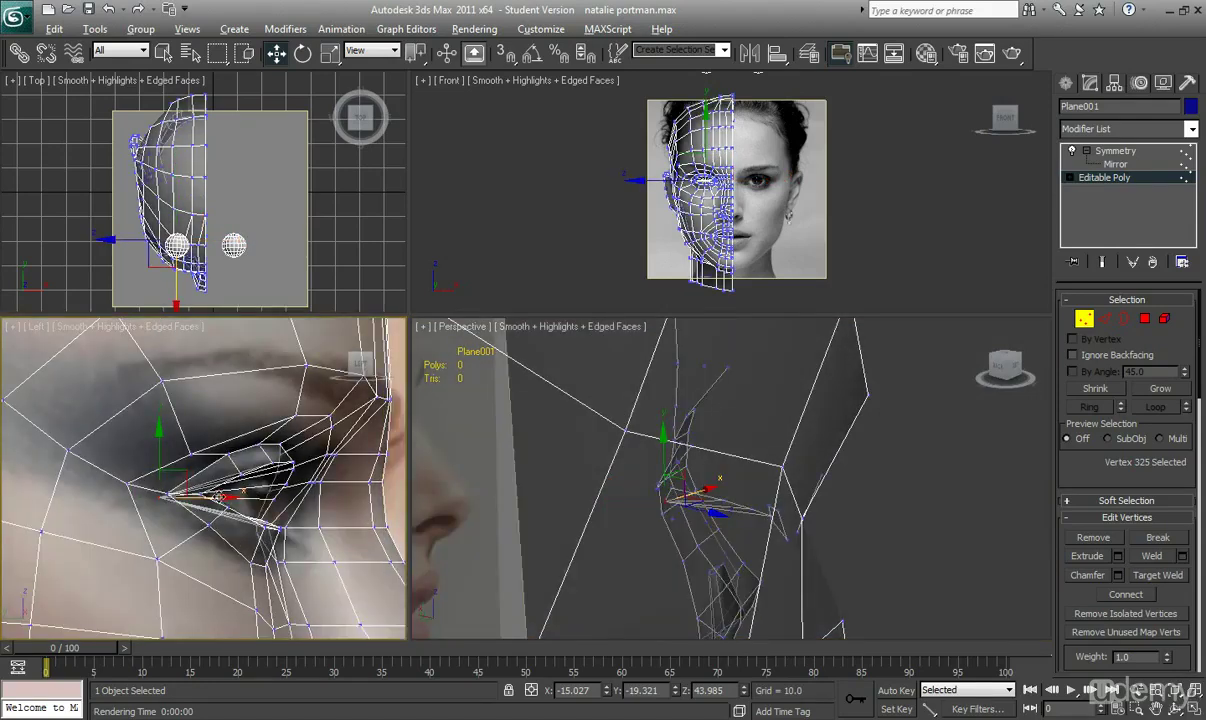
{"action": "left_click_drag", "start_coordinate": [219, 497], "coordinate": [281, 497]}
{"action": "key", "text": "alt+x"}
{"action": "middle_click_drag", "start_coordinate": [617, 496], "coordinate": [525, 490]}
{"action": "scroll", "coordinate": [525, 489], "scroll_direction": "down", "scroll_amount": 5}
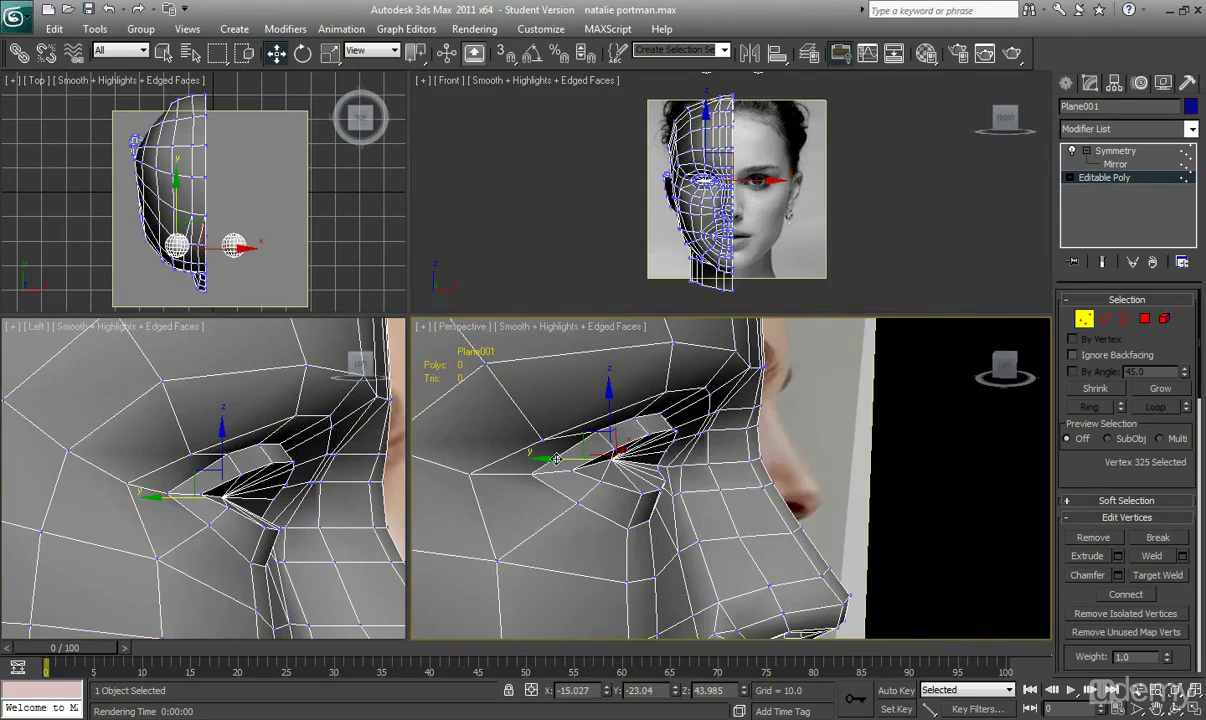
{"action": "left_click_drag", "start_coordinate": [556, 459], "coordinate": [509, 466]}
- Leave vertex editing, reselect both eyeball spheres, lower them back into the sockets and check their fit up close
{"action": "middle_click_drag", "start_coordinate": [721, 530], "coordinate": [616, 513], "text": "alt"}
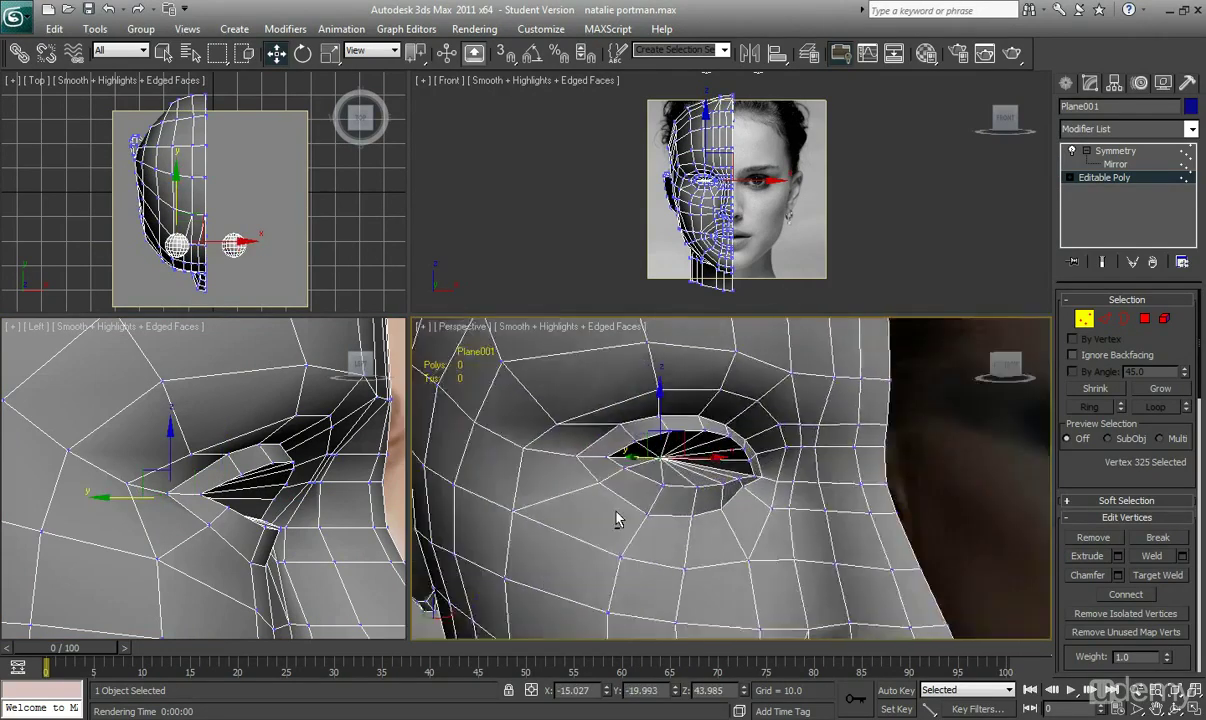
{"action": "scroll", "coordinate": [616, 519], "scroll_direction": "down", "scroll_amount": 8}
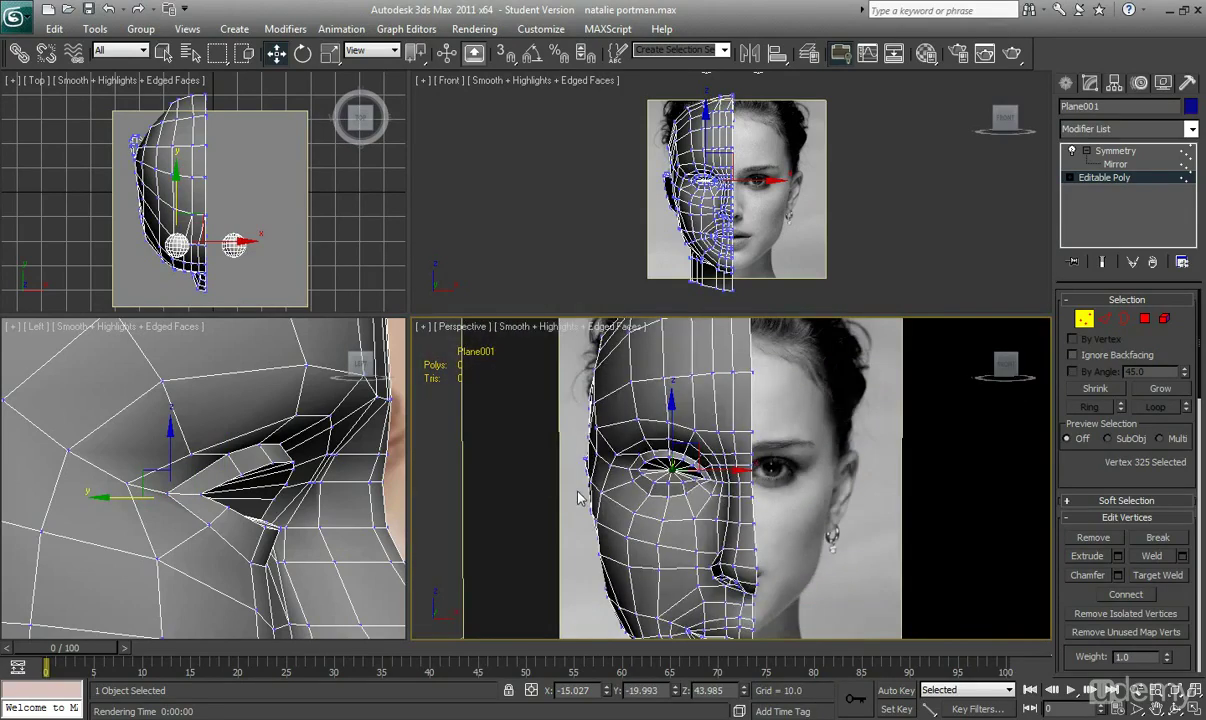
{"action": "scroll", "coordinate": [578, 497], "scroll_direction": "down", "scroll_amount": 2}
{"action": "left_click", "coordinate": [1087, 321]}
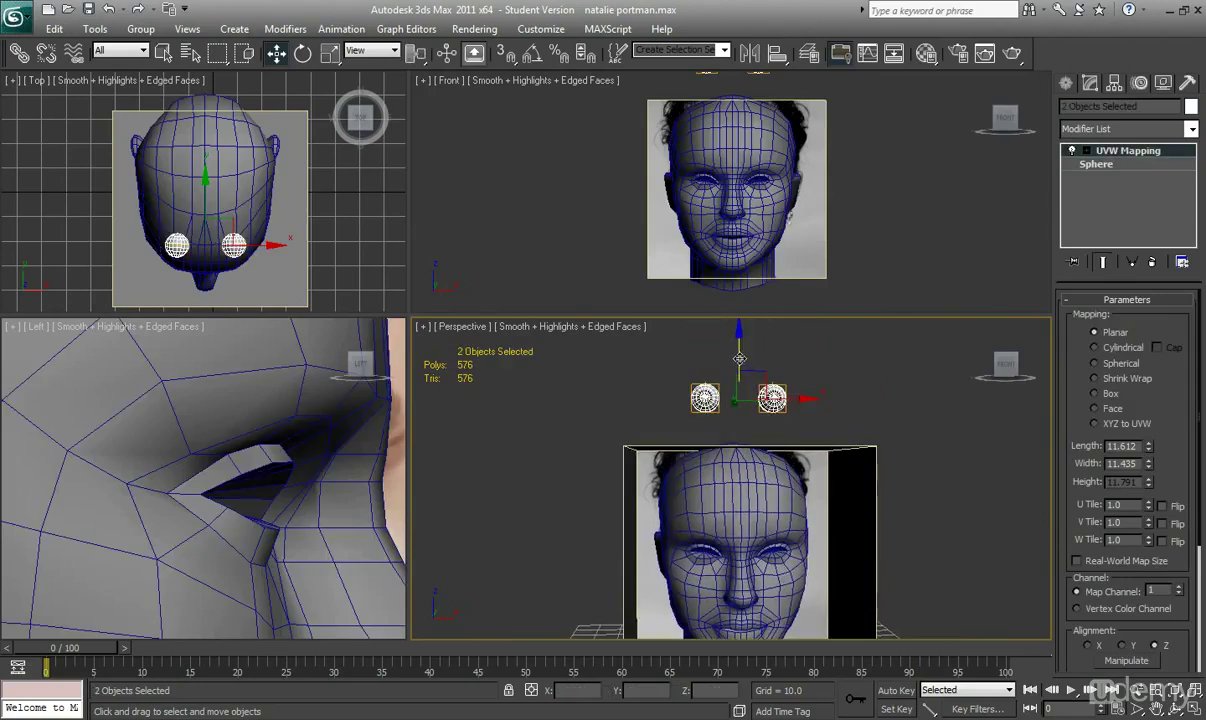
{"action": "left_click_drag", "start_coordinate": [739, 358], "coordinate": [767, 521]}
{"action": "scroll", "coordinate": [766, 515], "scroll_direction": "up", "scroll_amount": 5}
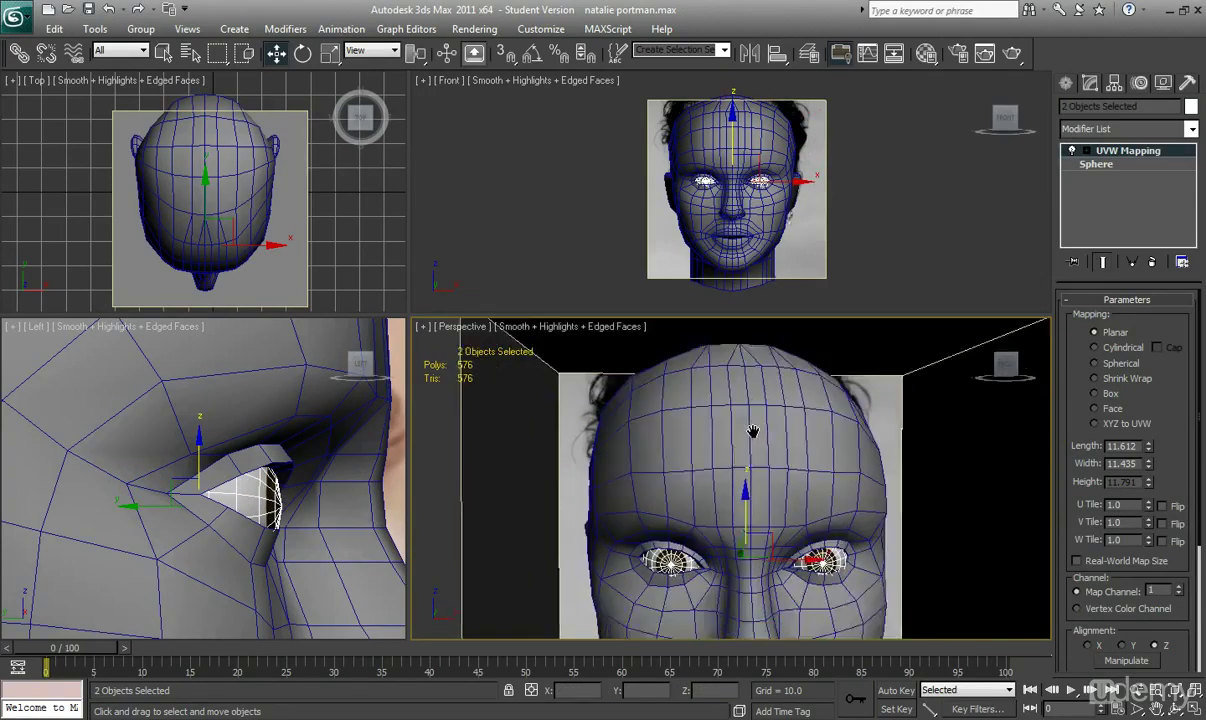
{"action": "left_click_drag", "start_coordinate": [756, 513], "coordinate": [756, 508]}
{"action": "middle_click_drag", "start_coordinate": [761, 484], "coordinate": [760, 440]}
{"action": "scroll", "coordinate": [735, 501], "scroll_direction": "up", "scroll_amount": 4}
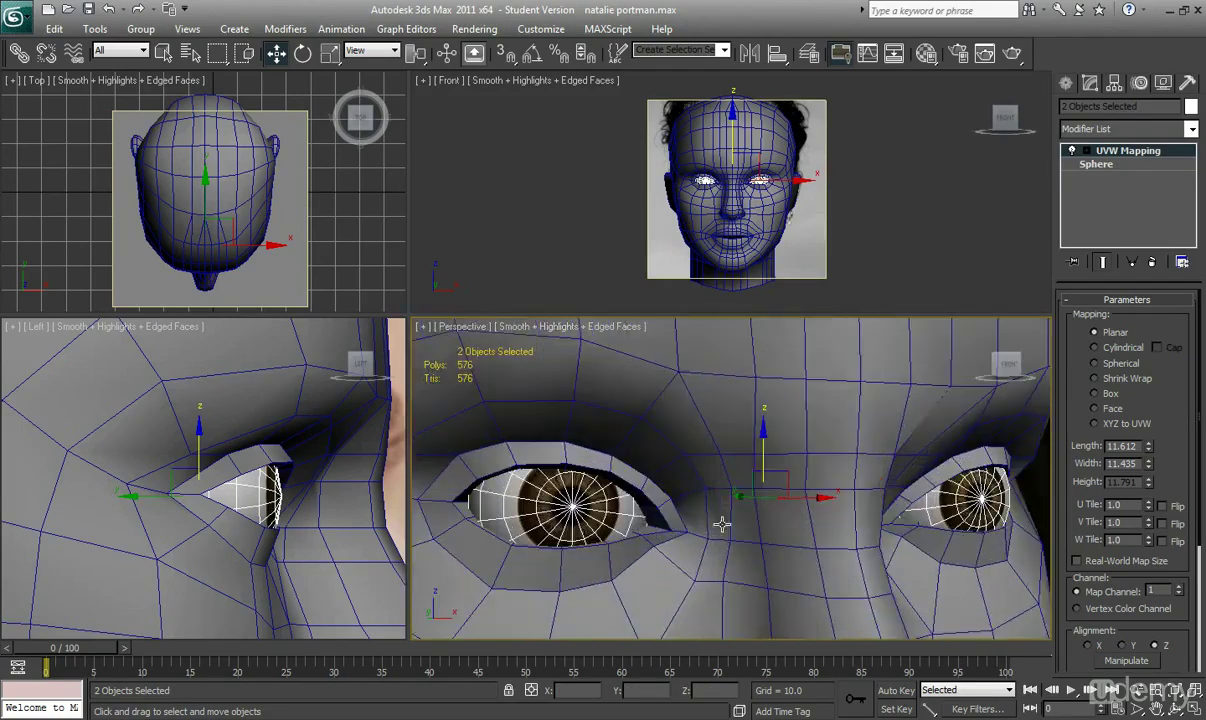
{"action": "middle_click_drag", "start_coordinate": [711, 525], "coordinate": [655, 509]}
{"action": "left_click", "coordinate": [548, 507]}
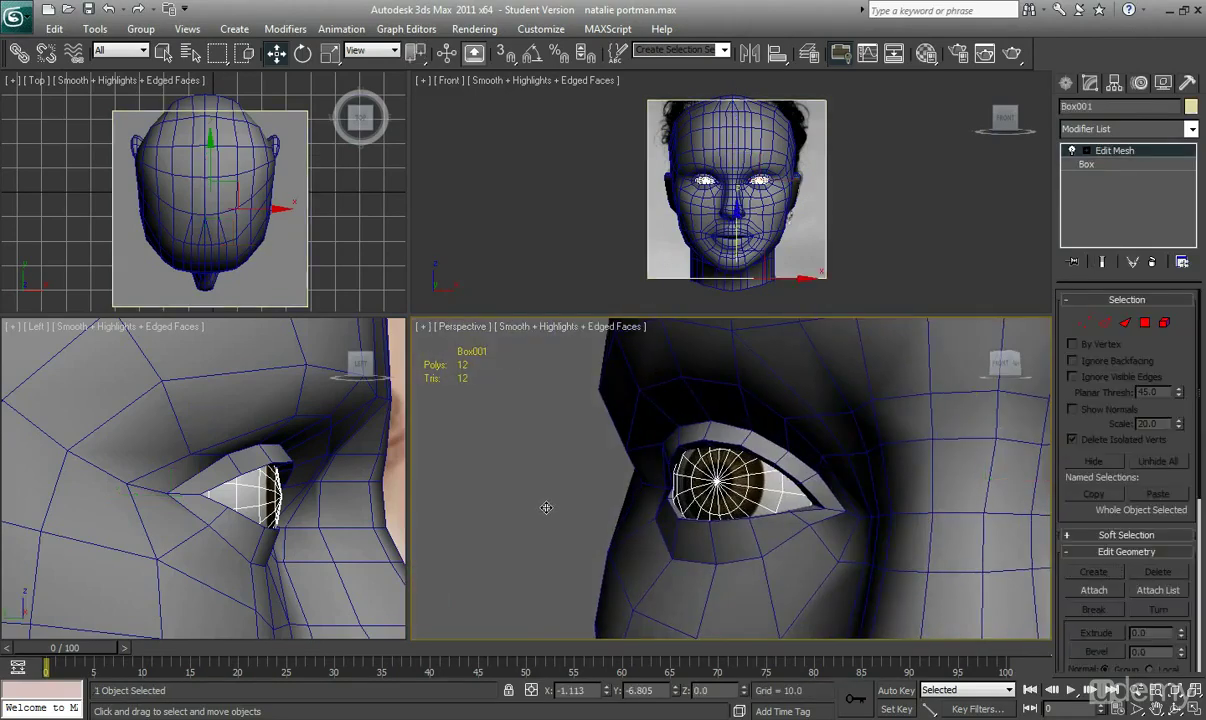
- Hide the mesh edges in the perspective view, rotate the second eyeball about 4 degrees around Z and deselect it
{"action": "key", "text": "F4"}
{"action": "scroll", "coordinate": [622, 485], "scroll_direction": "down", "scroll_amount": 10}
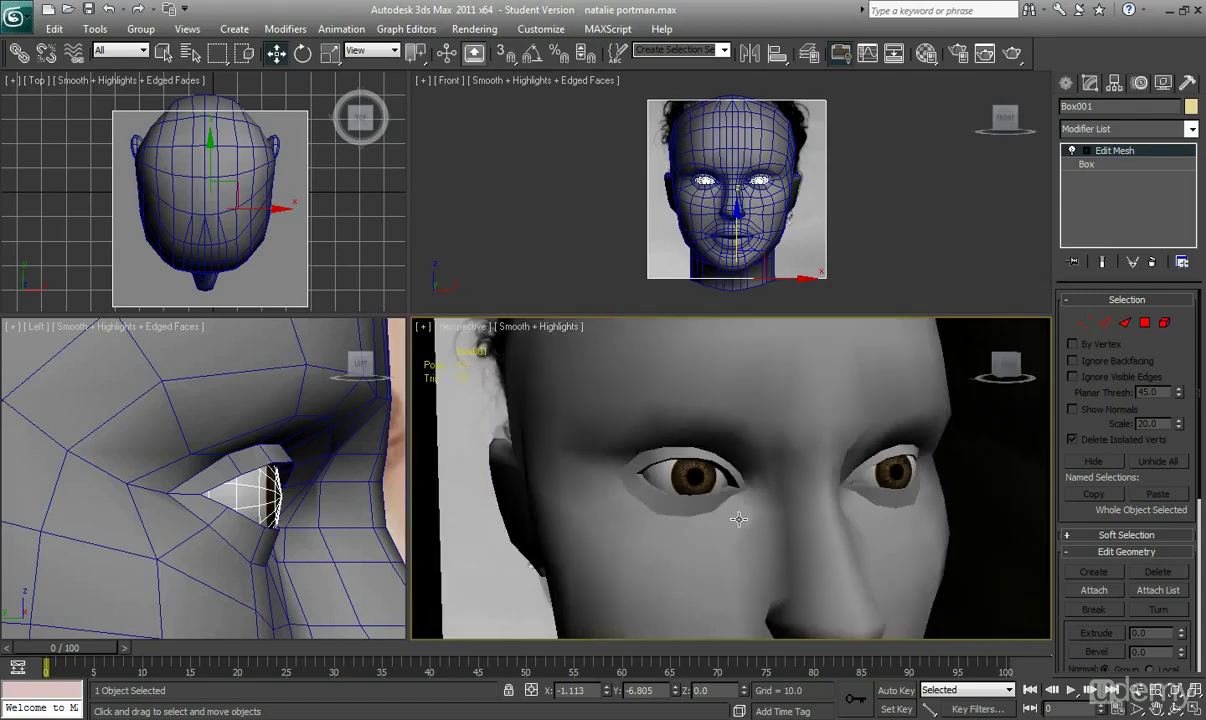
{"action": "middle_click_drag", "start_coordinate": [739, 524], "coordinate": [816, 481], "text": "alt"}
{"action": "left_click", "coordinate": [818, 443]}
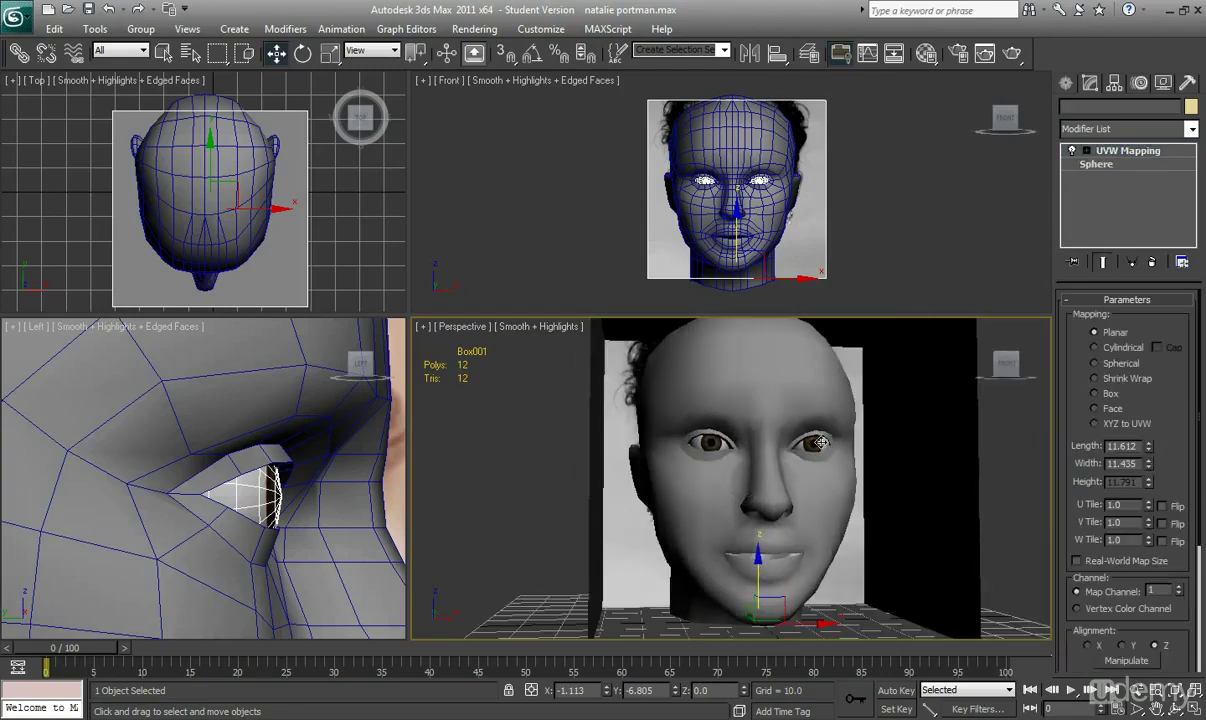
{"action": "left_click", "coordinate": [302, 53]}
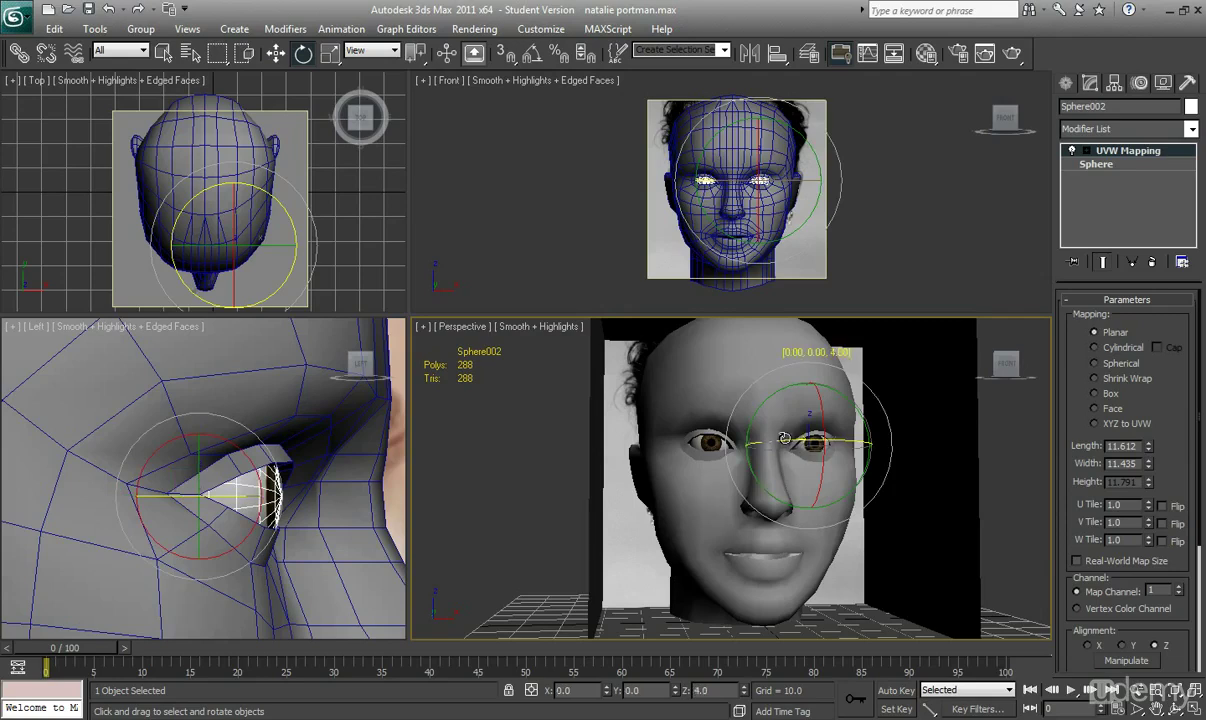
{"action": "left_click", "coordinate": [1015, 517]}
- Examine the face and the open gap between the lips, displaying the mesh edges again in the perspective view
{"action": "middle_click_drag", "start_coordinate": [869, 530], "coordinate": [811, 496], "text": "alt"}
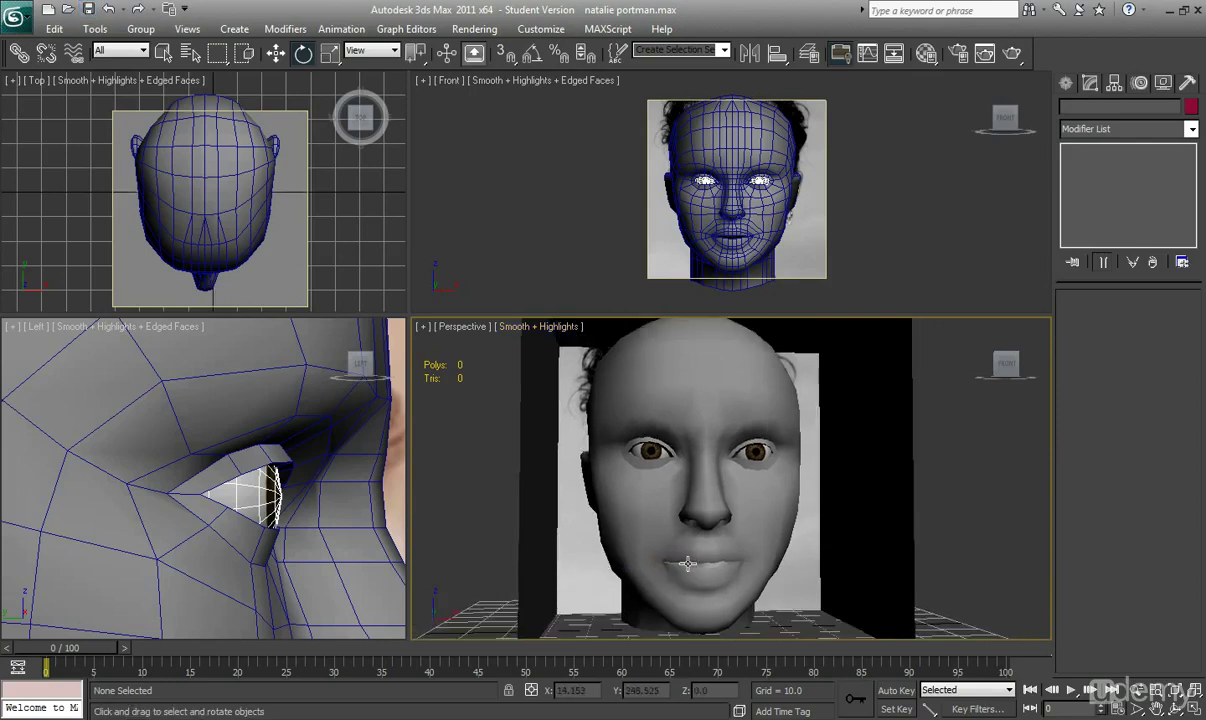
{"action": "middle_click_drag", "start_coordinate": [685, 555], "coordinate": [690, 551], "text": "alt"}
{"action": "scroll", "coordinate": [673, 541], "scroll_direction": "up", "scroll_amount": 4}
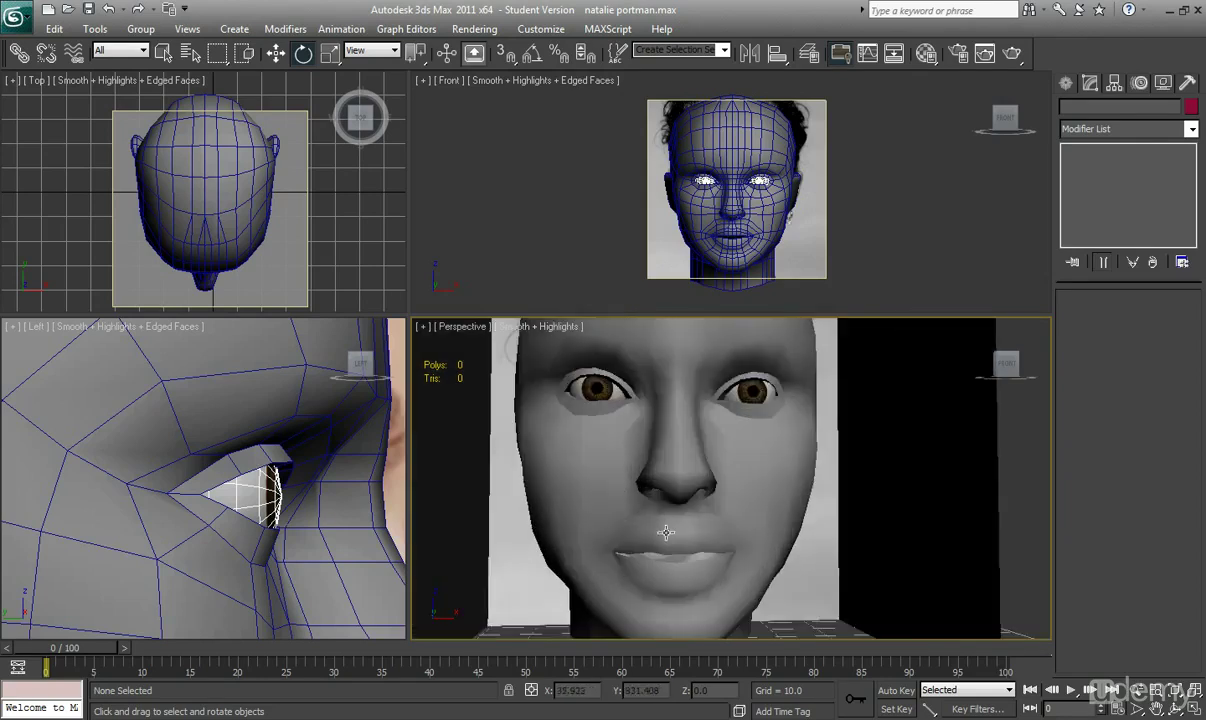
{"action": "middle_click_drag", "start_coordinate": [663, 524], "coordinate": [642, 468], "text": "alt"}
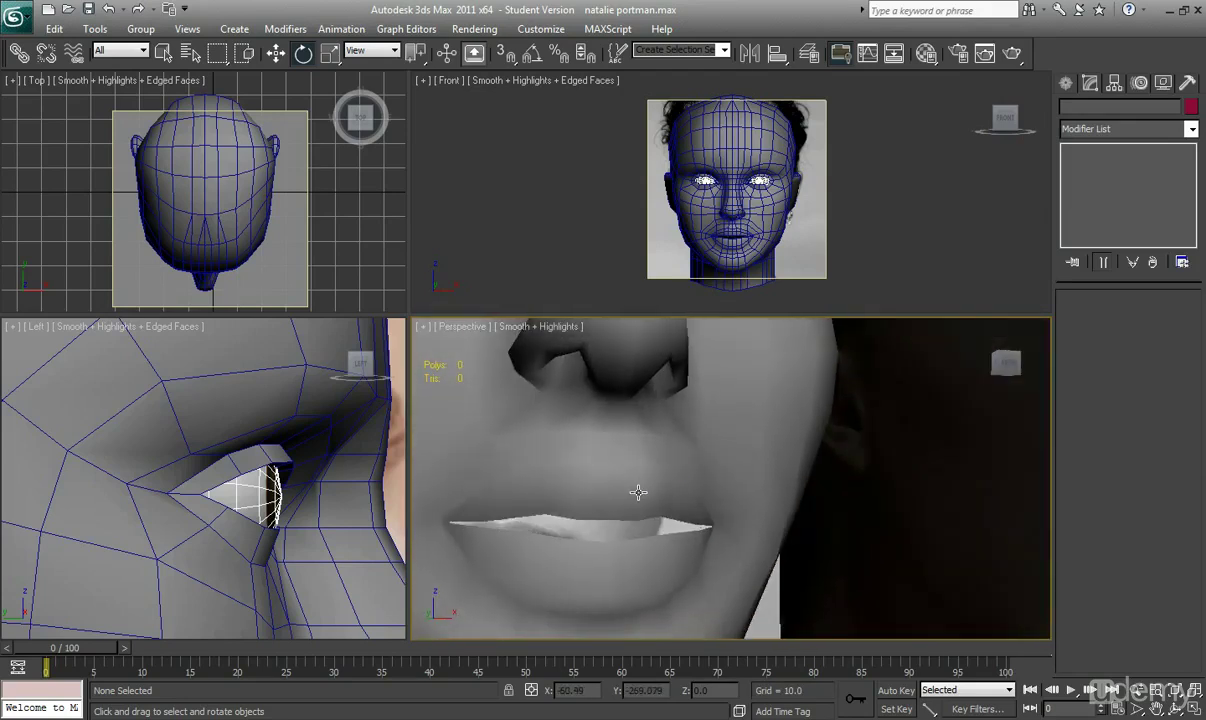
{"action": "key", "text": "F4"}
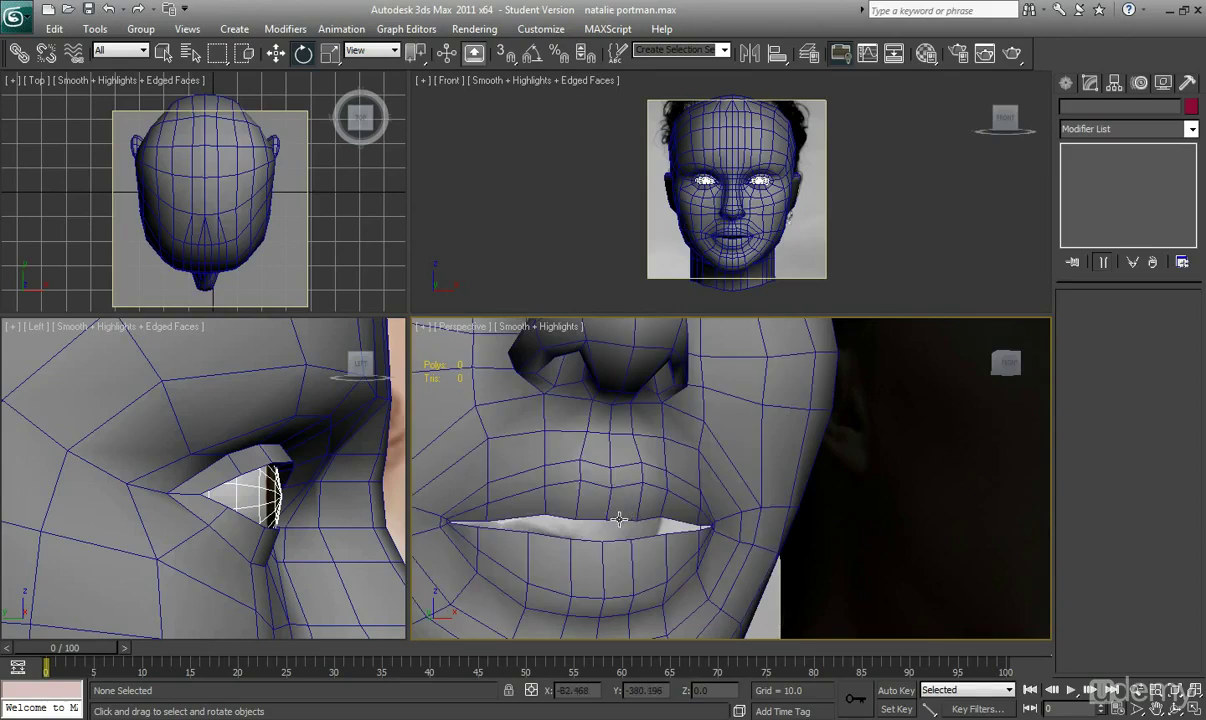
{"action": "middle_click_drag", "start_coordinate": [571, 551], "coordinate": [640, 565], "text": "alt"}
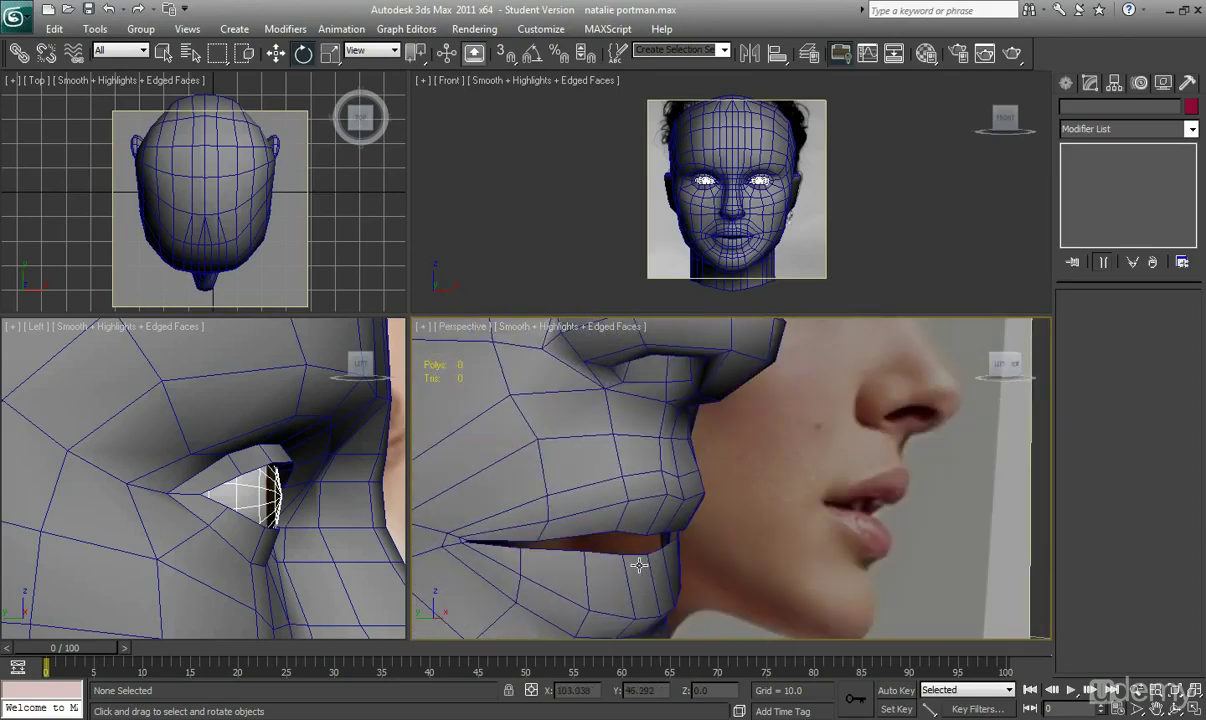
- Select the head mesh, enter edge editing on its base Editable Poly and select the edge loop around the lip opening
{"action": "left_click", "coordinate": [549, 552]}
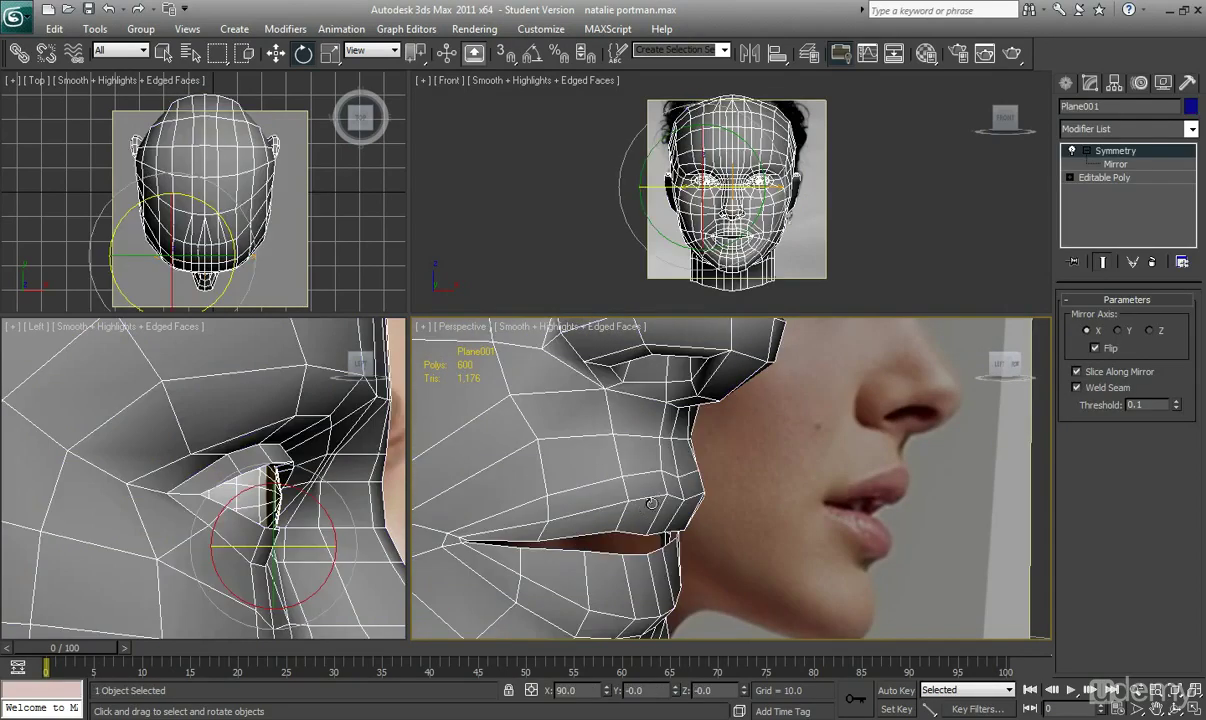
{"action": "left_click", "coordinate": [1106, 177]}
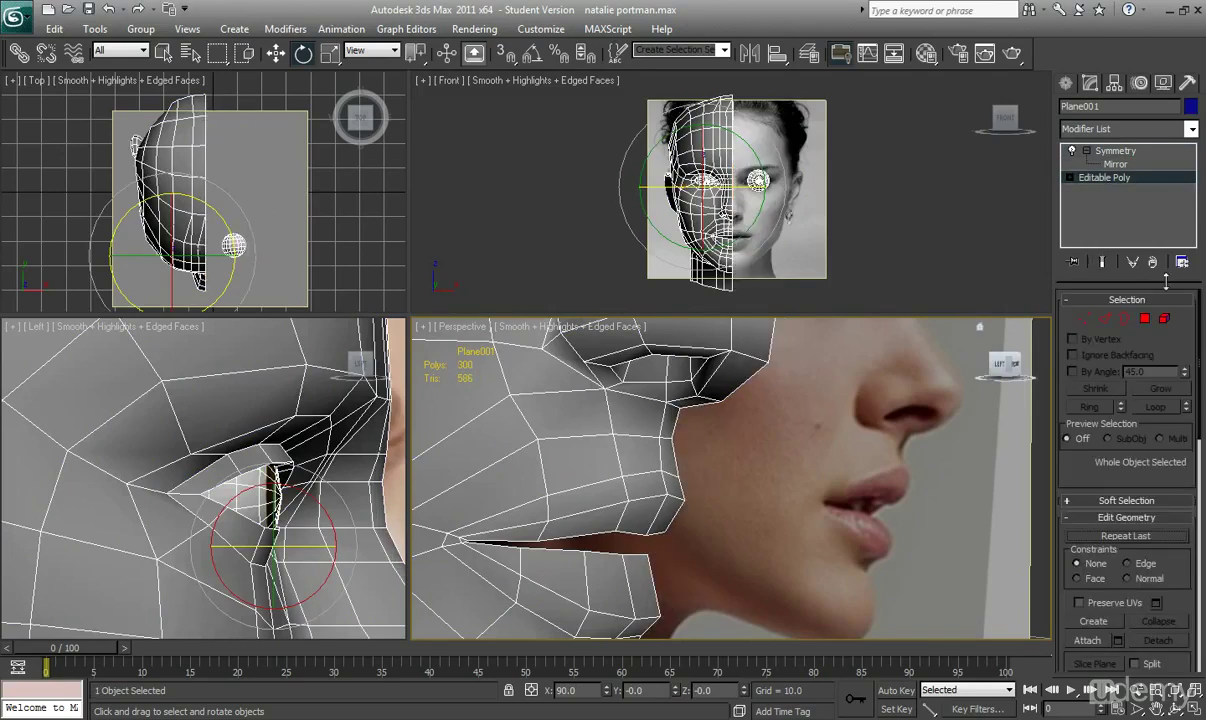
{"action": "left_click", "coordinate": [1104, 320]}
{"action": "left_click", "coordinate": [633, 556]}
{"action": "left_click", "coordinate": [1156, 407]}
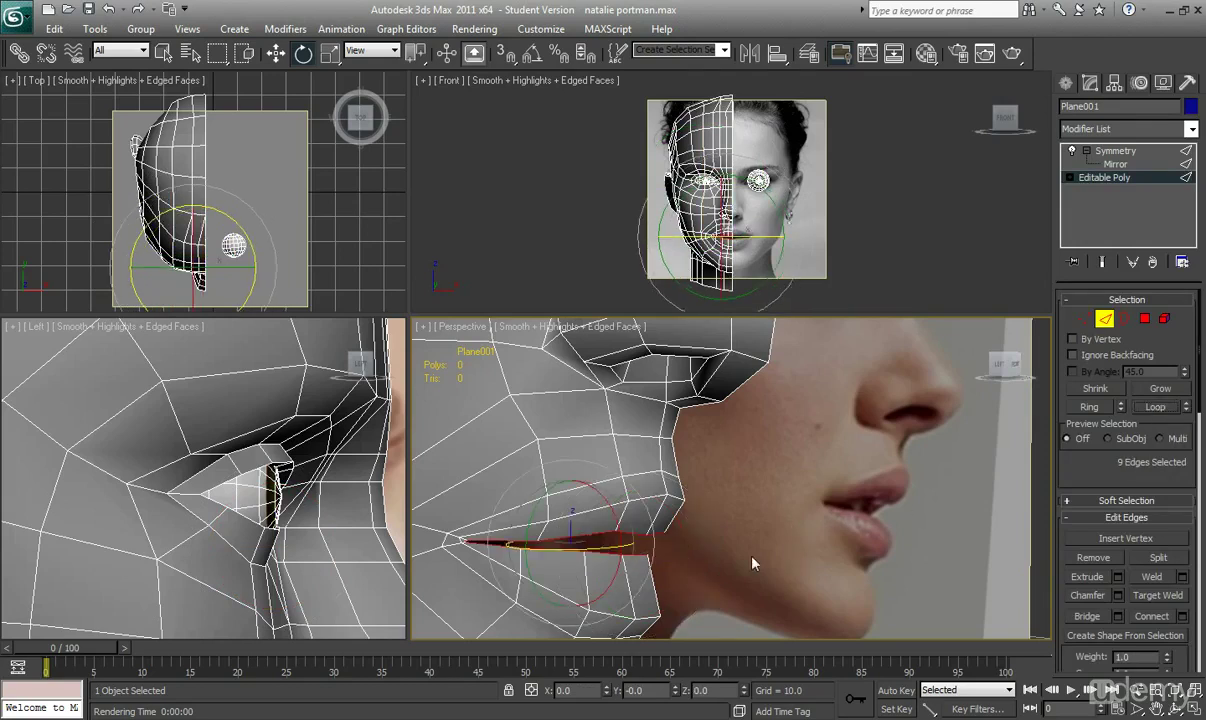
- Extrude the selected lip-opening edges about 3 units along Y into the mouth
{"action": "middle_click_drag", "start_coordinate": [719, 574], "coordinate": [803, 556], "text": "alt"}
{"action": "scroll", "coordinate": [803, 556], "scroll_direction": "up", "scroll_amount": 3}
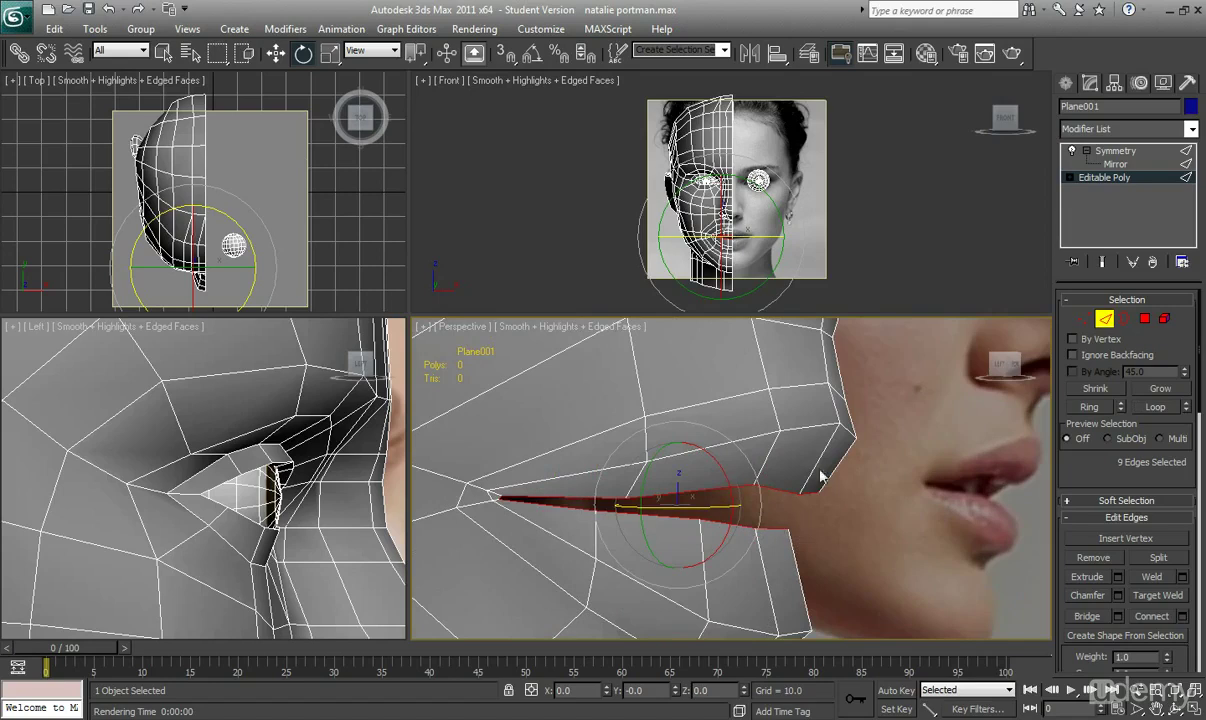
{"action": "left_click", "coordinate": [273, 56]}
{"action": "middle_click_drag", "start_coordinate": [694, 449], "coordinate": [565, 478], "text": "alt"}
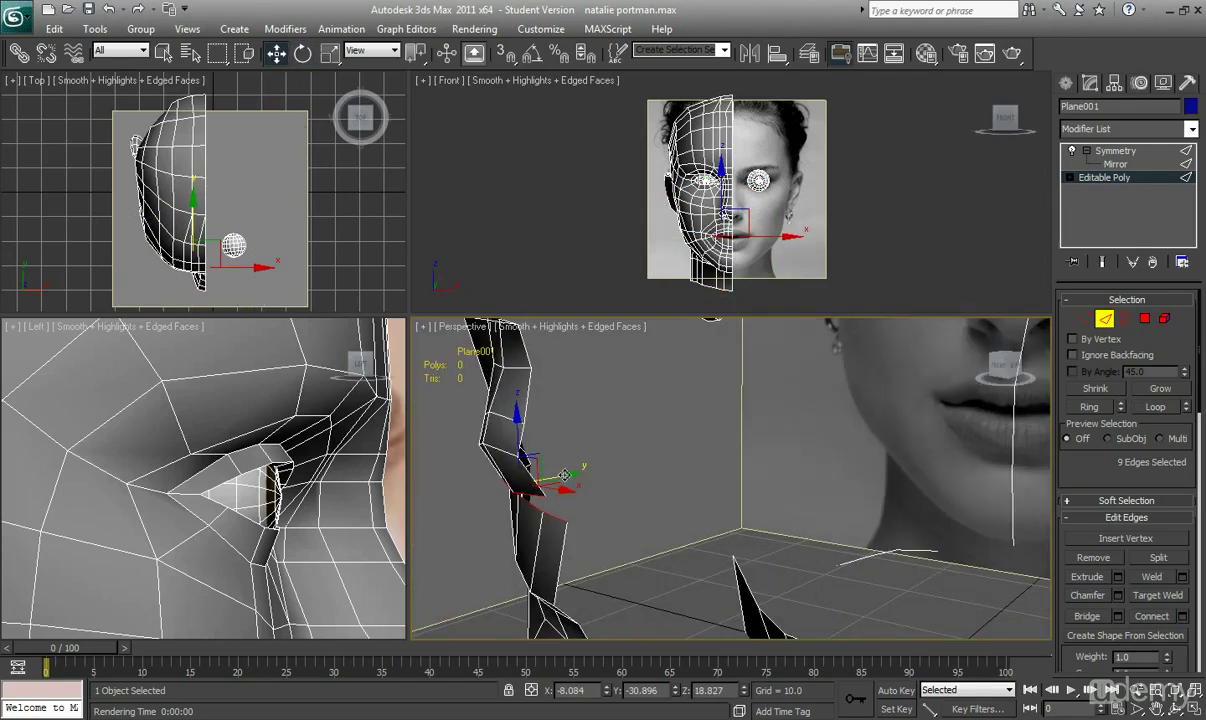
{"action": "left_click_drag", "start_coordinate": [565, 475], "coordinate": [623, 458], "text": "shift"}
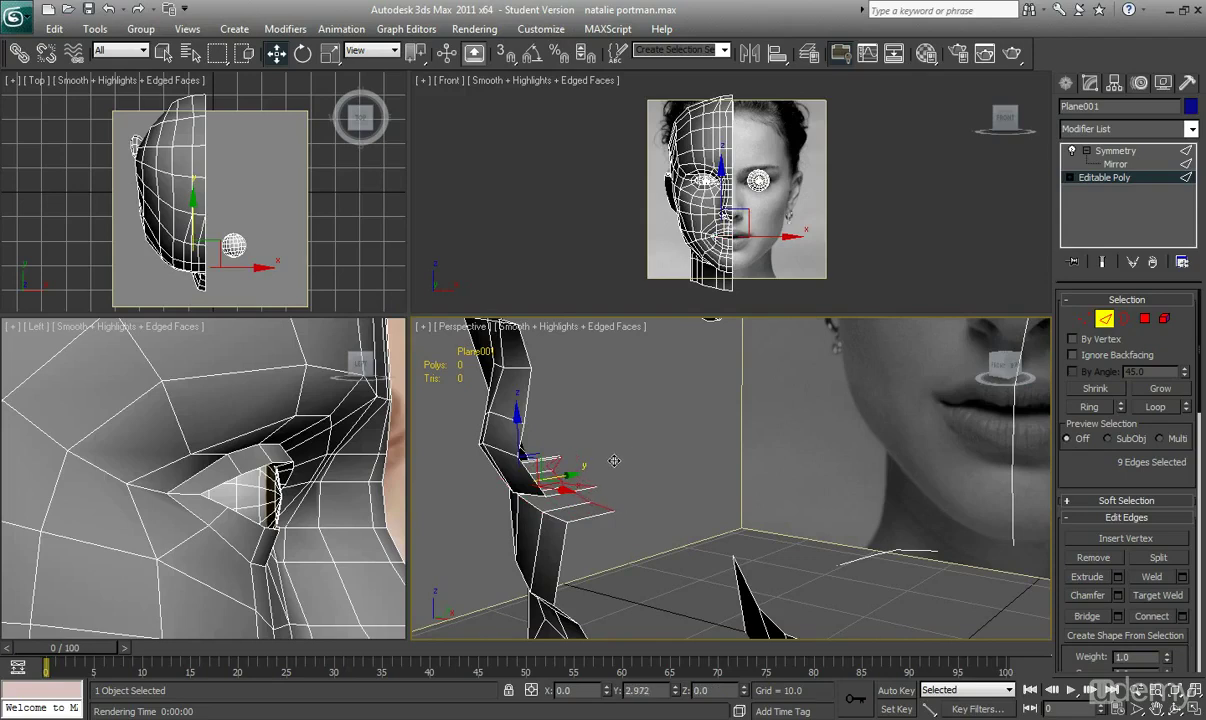
{"action": "left_click_drag", "start_coordinate": [614, 461], "coordinate": [614, 461], "text": "shift"}
- Pull the new inner edges slightly back and extrude them again deeper into the mouth, to about Y -21.26
{"action": "middle_click_drag", "start_coordinate": [614, 461], "coordinate": [649, 472], "text": "alt"}
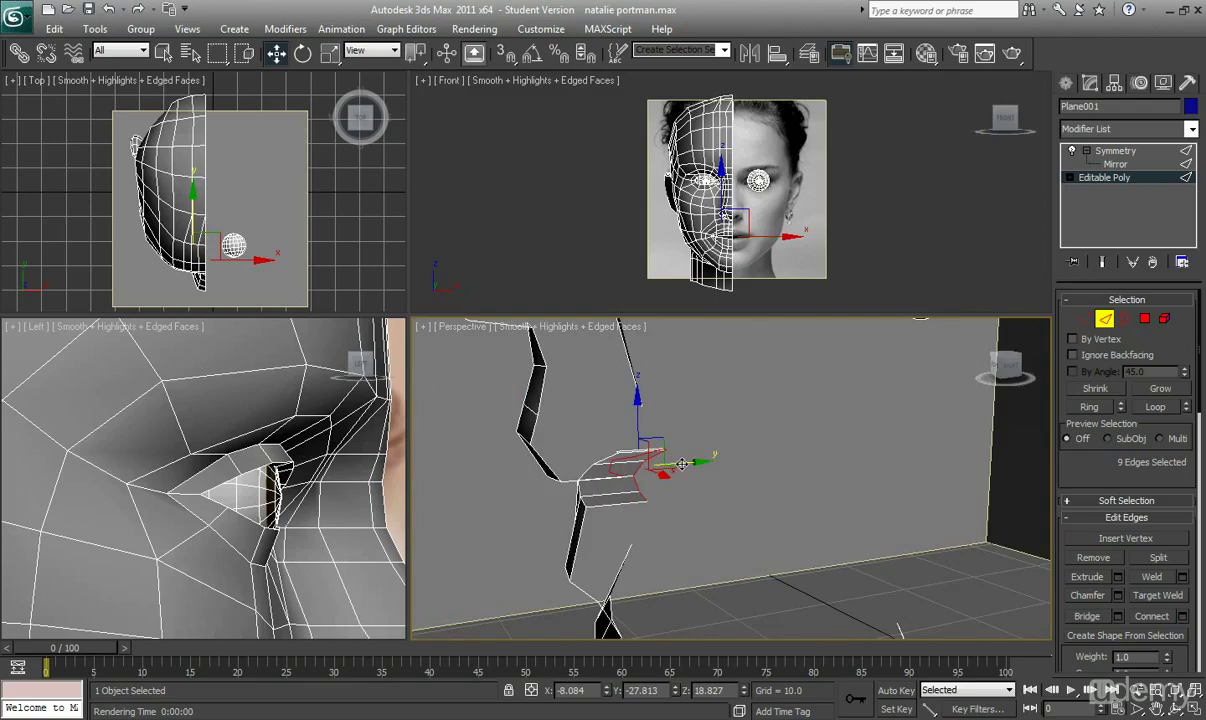
{"action": "key", "text": "7"}
{"action": "left_click_drag", "start_coordinate": [681, 464], "coordinate": [664, 463]}
{"action": "middle_click_drag", "start_coordinate": [650, 463], "coordinate": [645, 497], "text": "alt"}
{"action": "left_click_drag", "start_coordinate": [636, 497], "coordinate": [790, 495], "text": "shift"}
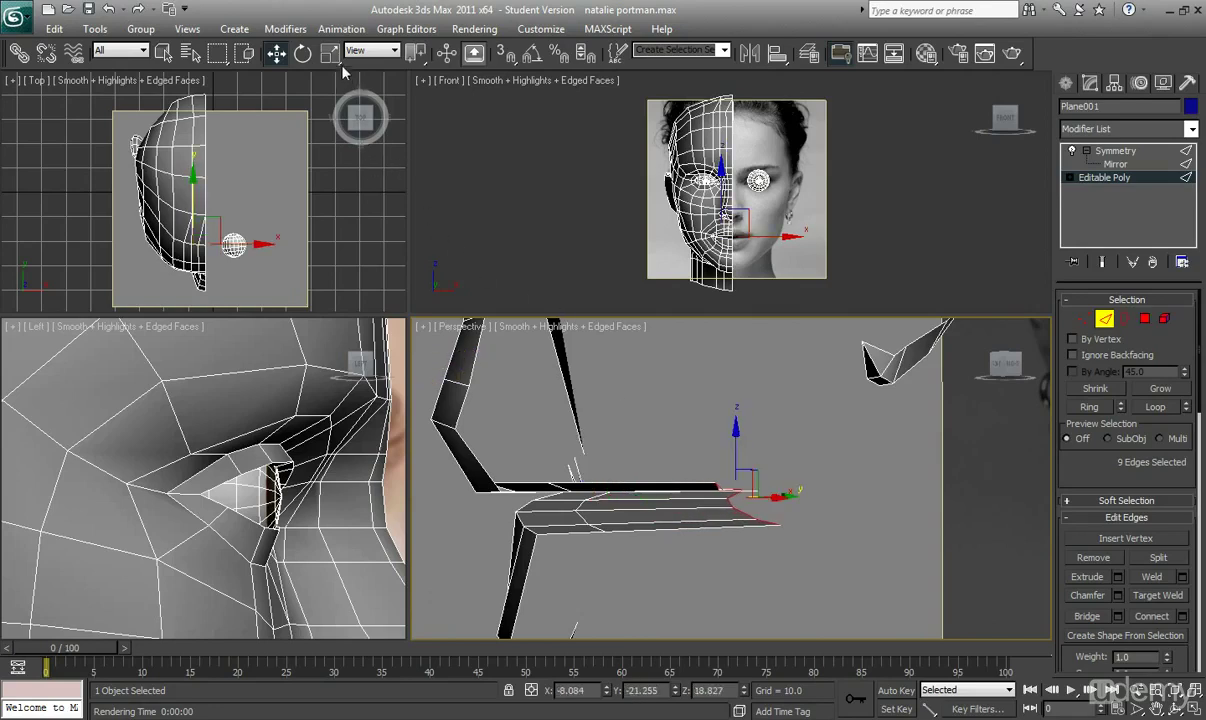
- Scale the innermost mouth edges up vertically to widen the back of the mouth cavity
{"action": "left_click", "coordinate": [330, 53]}
{"action": "left_click_drag", "start_coordinate": [732, 516], "coordinate": [808, 418]}
{"action": "key", "text": "ctrl+z"}
{"action": "middle_click_drag", "start_coordinate": [770, 503], "coordinate": [812, 446], "text": "alt"}
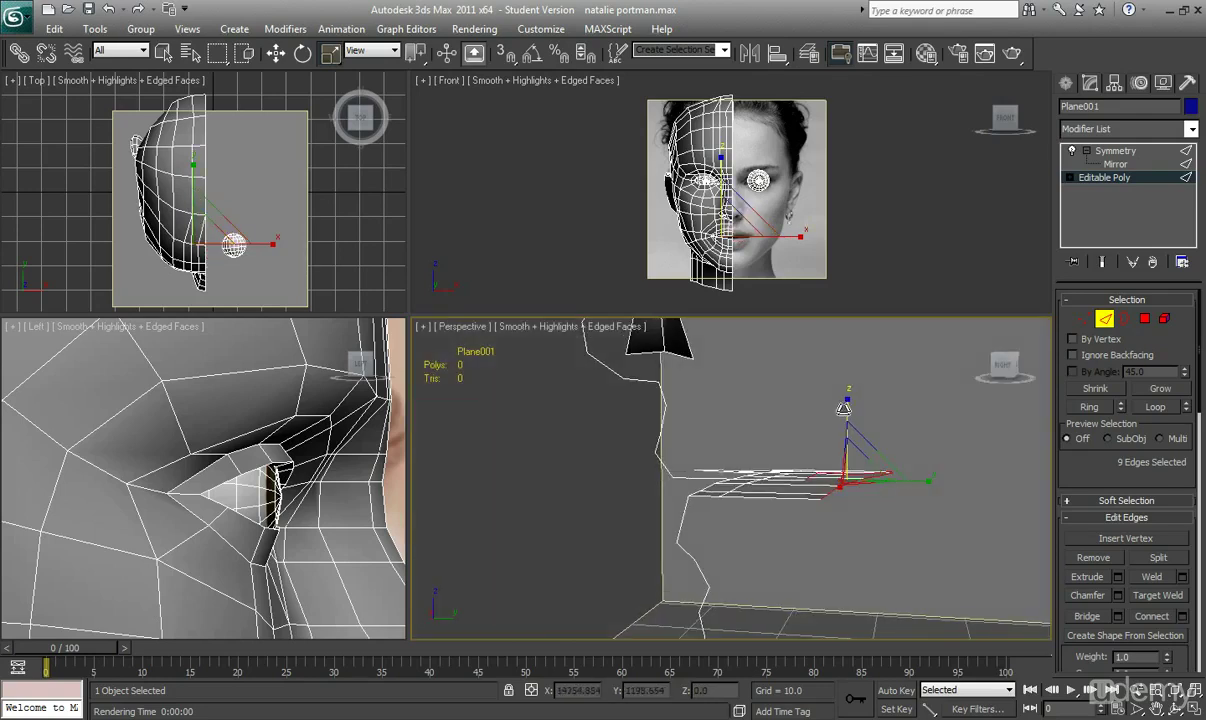
{"action": "left_click_drag", "start_coordinate": [847, 411], "coordinate": [781, 117]}
- Select the two upper back vertices nearest the centre line of the mouth cavity and raise them to about Z 22.27
{"action": "middle_click_drag", "start_coordinate": [736, 420], "coordinate": [700, 440], "text": "alt"}
{"action": "left_click", "coordinate": [1085, 318]}
{"action": "left_click", "coordinate": [828, 477]}
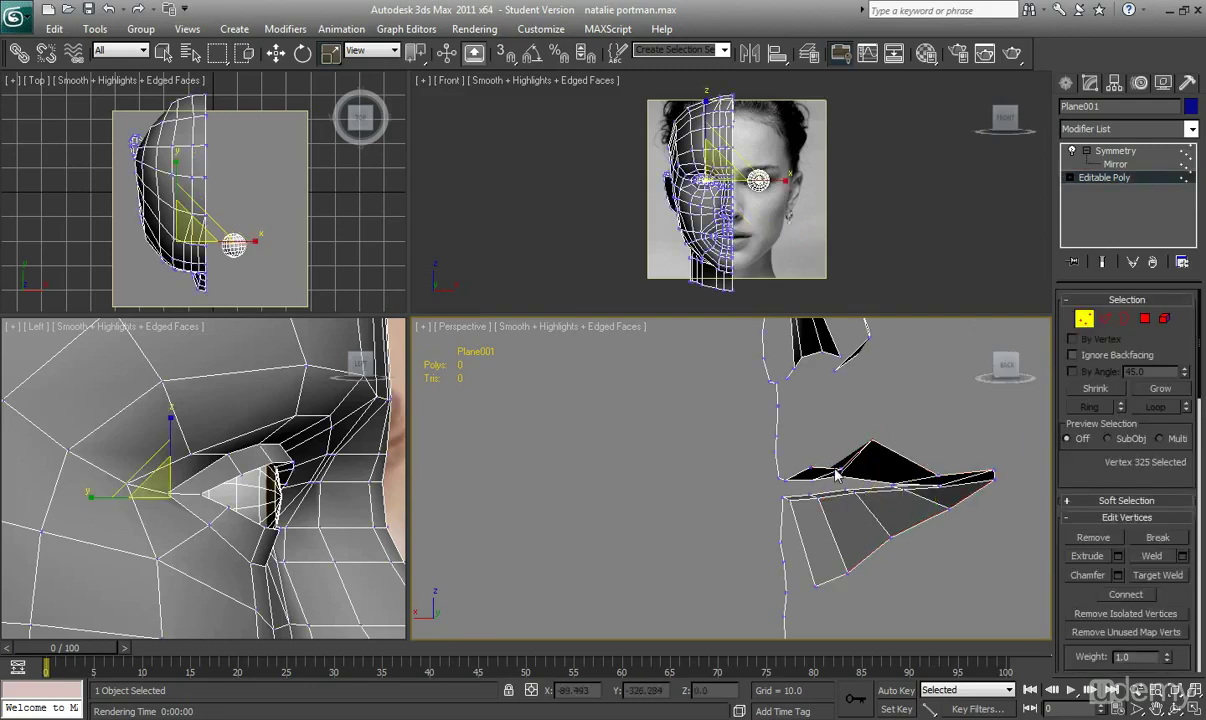
{"action": "left_click", "coordinate": [838, 471]}
{"action": "left_click", "coordinate": [810, 468], "text": "ctrl"}
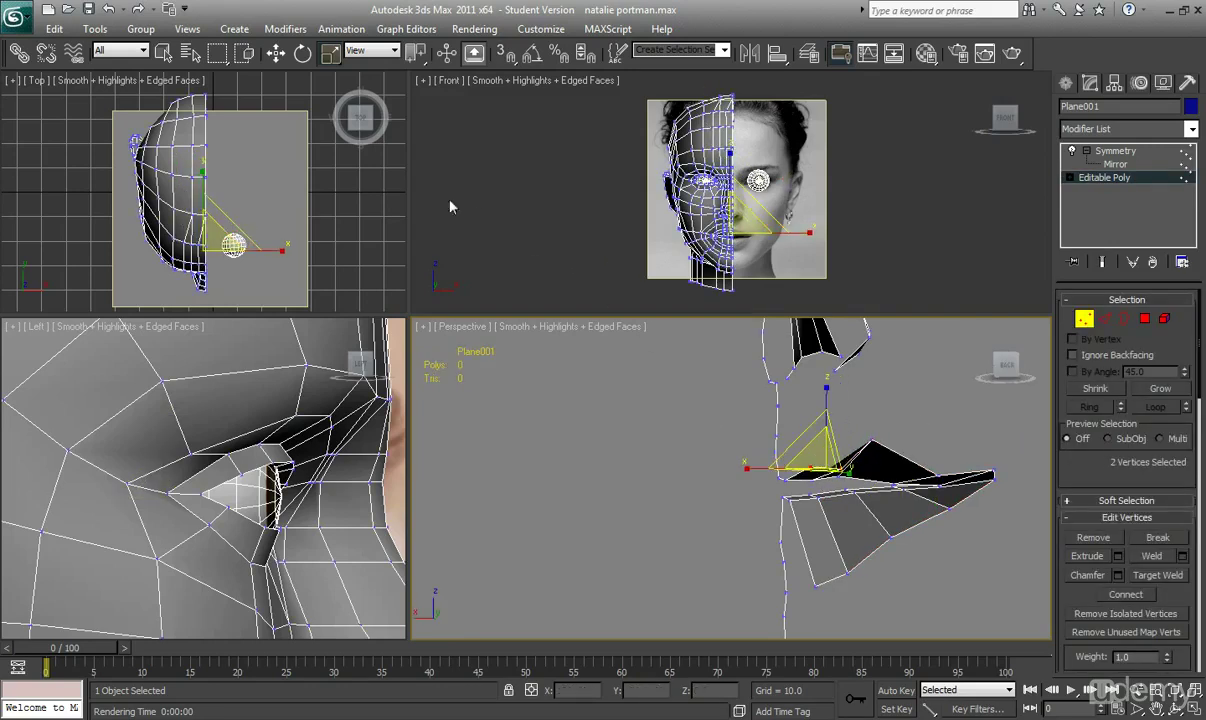
{"action": "key", "text": "w"}
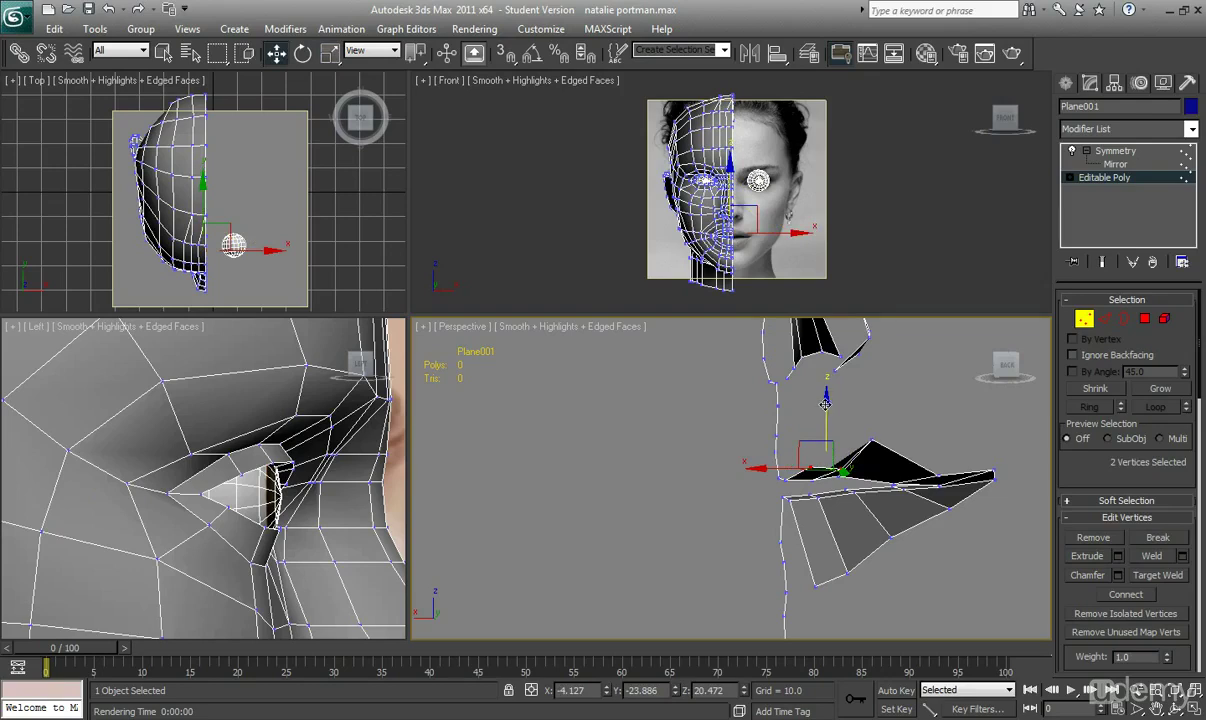
{"action": "left_click_drag", "start_coordinate": [825, 402], "coordinate": [823, 385]}
- Raise the low vertex on the upper back rim near the outer corner of the mouth cavity
{"action": "middle_click_drag", "start_coordinate": [807, 422], "coordinate": [890, 468], "text": "alt"}
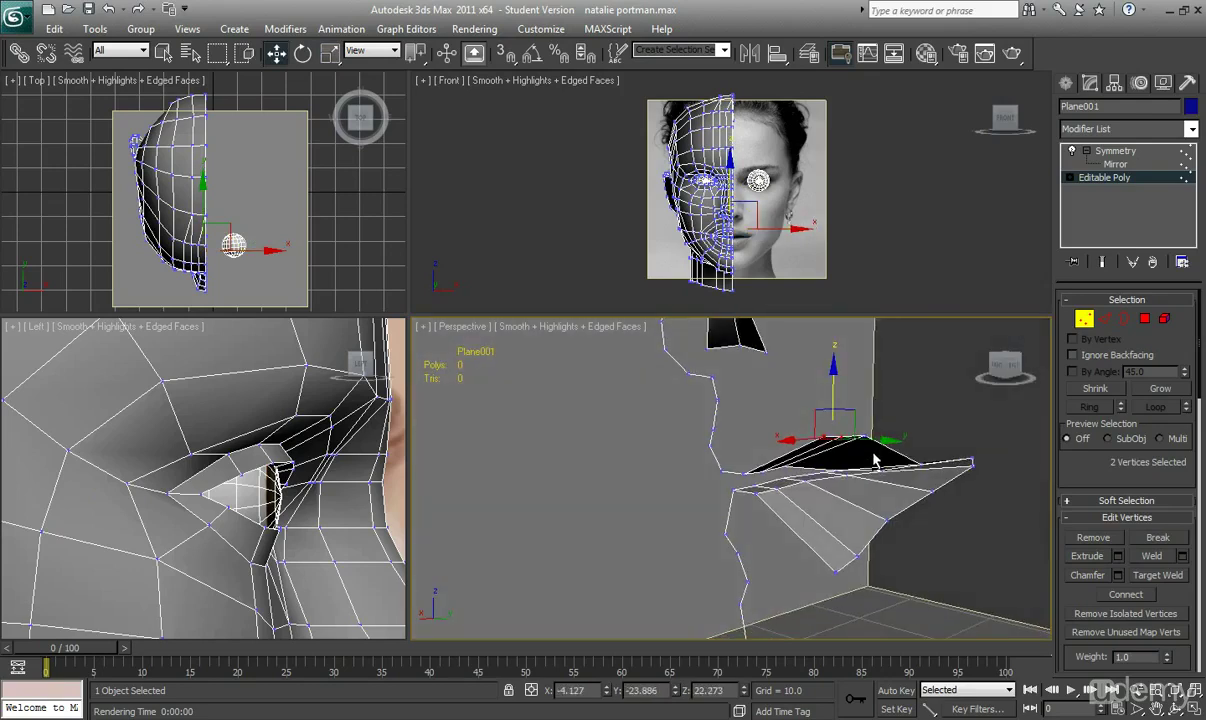
{"action": "left_click", "coordinate": [919, 446]}
{"action": "left_click_drag", "start_coordinate": [919, 423], "coordinate": [920, 393]}
- Select two vertices on the lower back rim of the mouth cavity and lower them to about Z 15.62
{"action": "middle_click_drag", "start_coordinate": [869, 476], "coordinate": [776, 472], "text": "alt"}
{"action": "left_click", "coordinate": [825, 498]}
{"action": "left_click", "coordinate": [772, 524], "text": "ctrl"}
{"action": "key", "text": "7"}
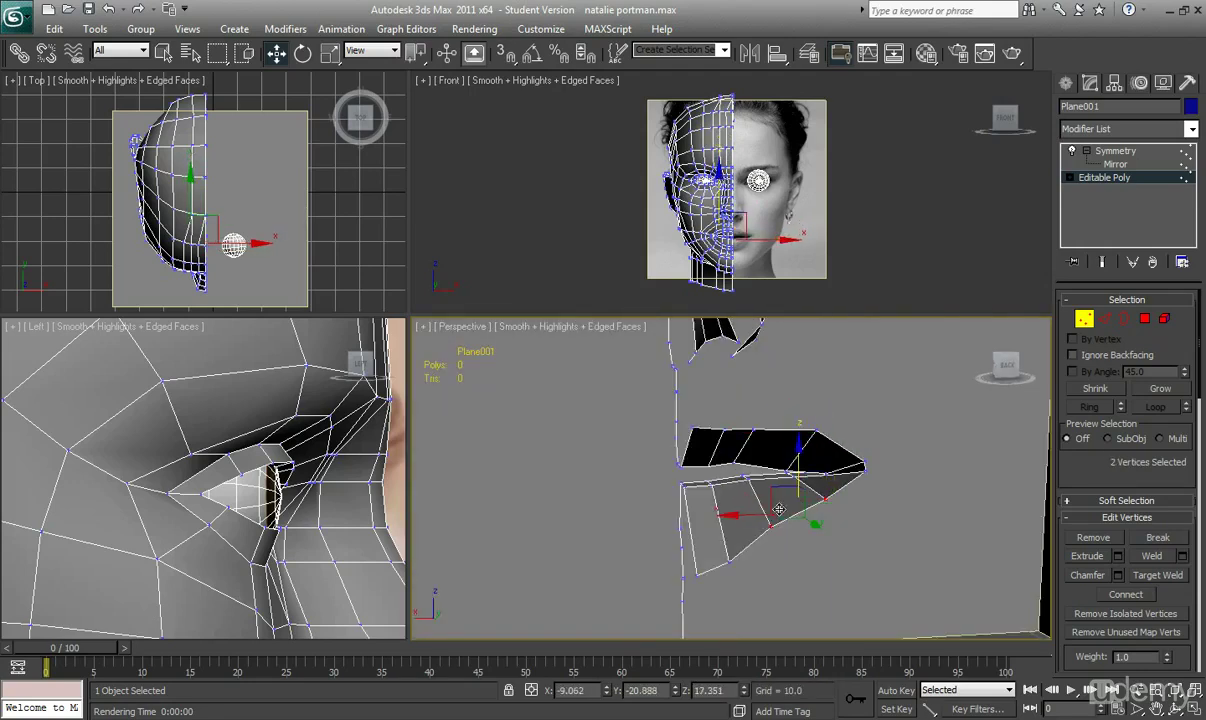
{"action": "left_click_drag", "start_coordinate": [798, 472], "coordinate": [805, 501]}
{"action": "mouse_move", "coordinate": [802, 500]}
{"action": "middle_mouse_down", "text": "alt"}
{"action": "mouse_move", "coordinate": [885, 480]}
{"action": "mouse_move", "coordinate": [1020, 507]}
{"action": "mouse_move", "coordinate": [1015, 488]}
{"action": "mouse_move", "coordinate": [783, 468]}
{"action": "mouse_move", "coordinate": [662, 514]}
{"action": "mouse_move", "coordinate": [655, 547]}
{"action": "mouse_move", "coordinate": [781, 573]}
{"action": "mouse_move", "coordinate": [889, 550]}
{"action": "mouse_move", "coordinate": [889, 525]}
{"action": "mouse_move", "coordinate": [844, 471]}
{"action": "mouse_move", "coordinate": [808, 490]}
{"action": "middle_mouse_up", "text": "alt"}
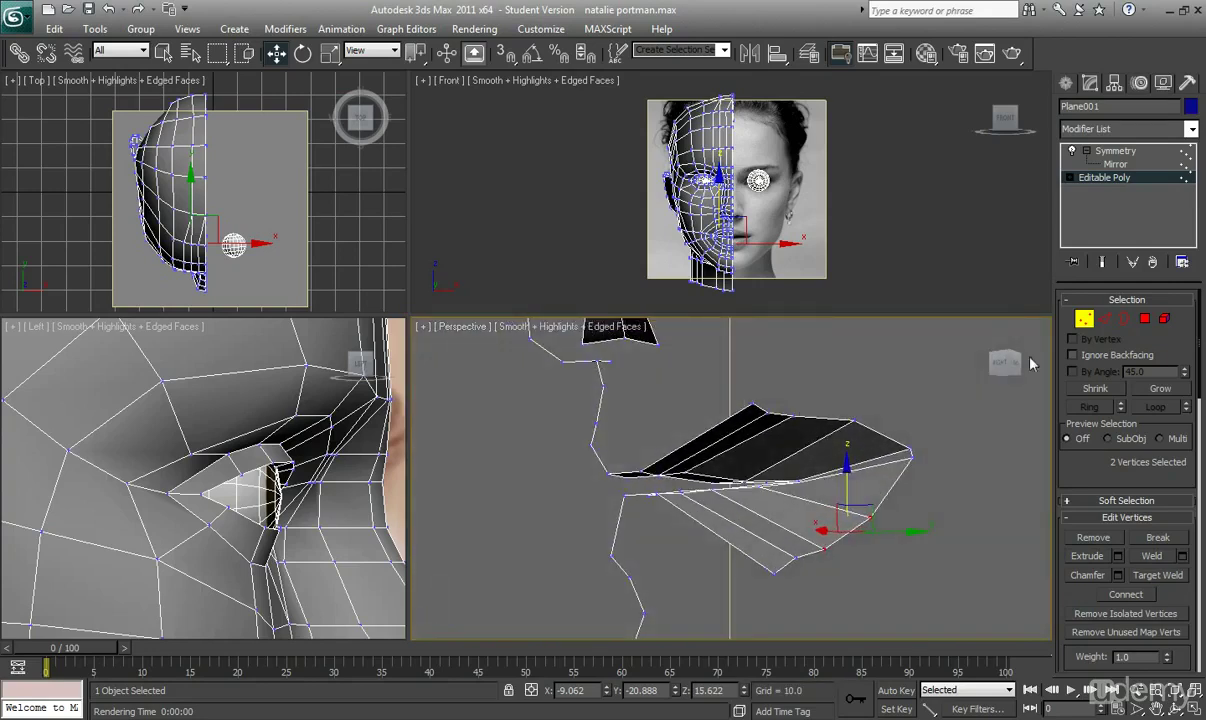
- Switch to edge editing and bridge the upper and lower back edges nearest the centre line of the mouth cavity
{"action": "left_click", "coordinate": [1104, 321]}
{"action": "double_click", "coordinate": [896, 441]}
{"action": "middle_click_drag", "start_coordinate": [912, 444], "coordinate": [812, 412], "text": "alt"}
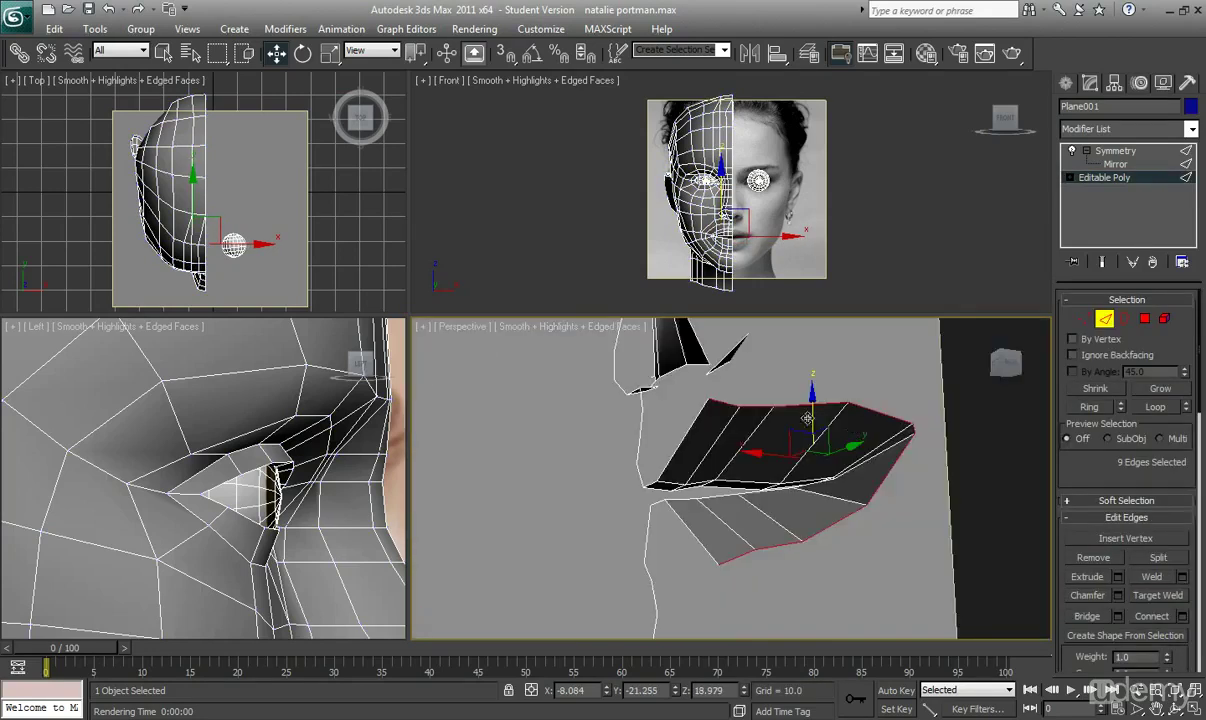
{"action": "left_click", "coordinate": [718, 405]}
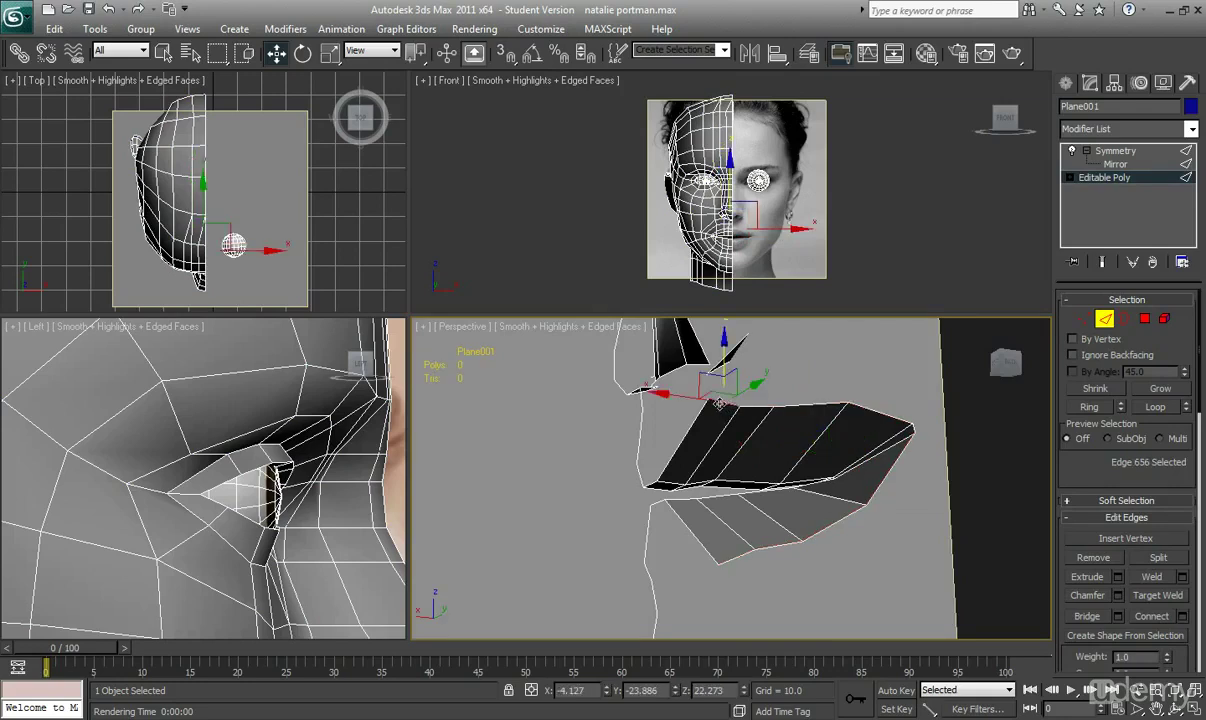
{"action": "left_click", "coordinate": [739, 561], "text": "ctrl"}
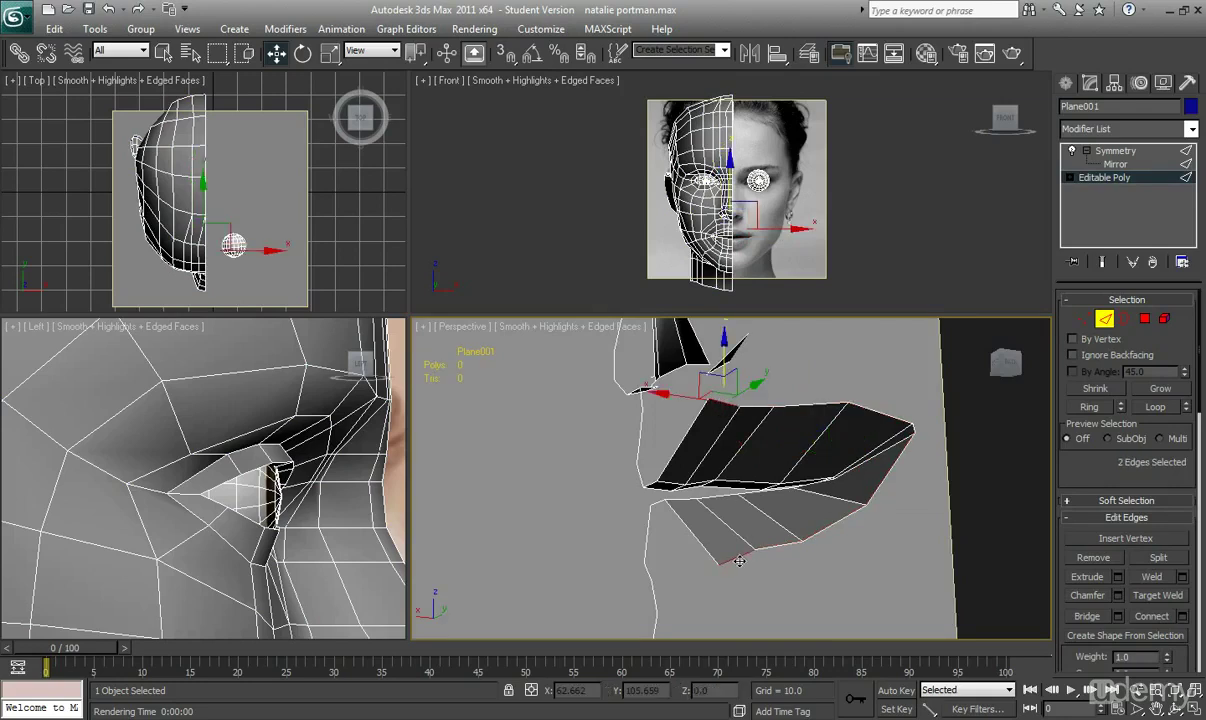
{"action": "left_click", "coordinate": [1089, 617]}
- Bridge the second pair of upper and lower back edges, beside the first bridged face of the mouth cavity
{"action": "left_click", "coordinate": [754, 413]}
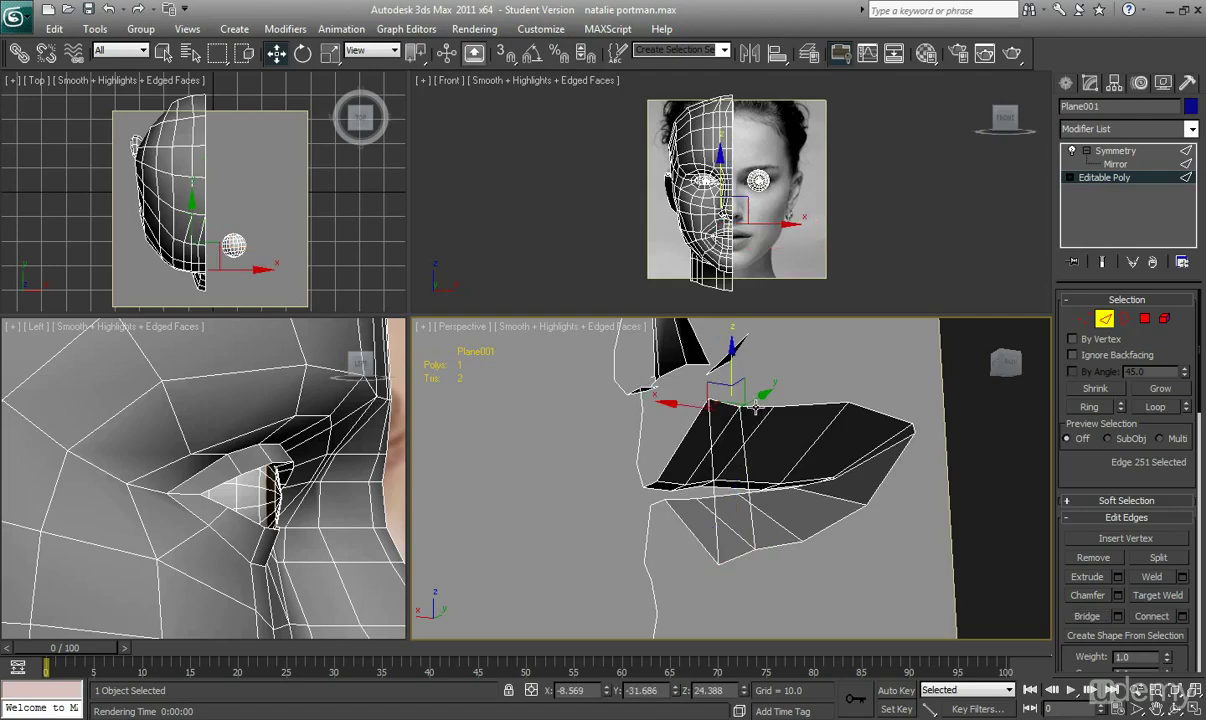
{"action": "left_click", "coordinate": [756, 407]}
{"action": "left_click", "coordinate": [776, 544], "text": "ctrl"}
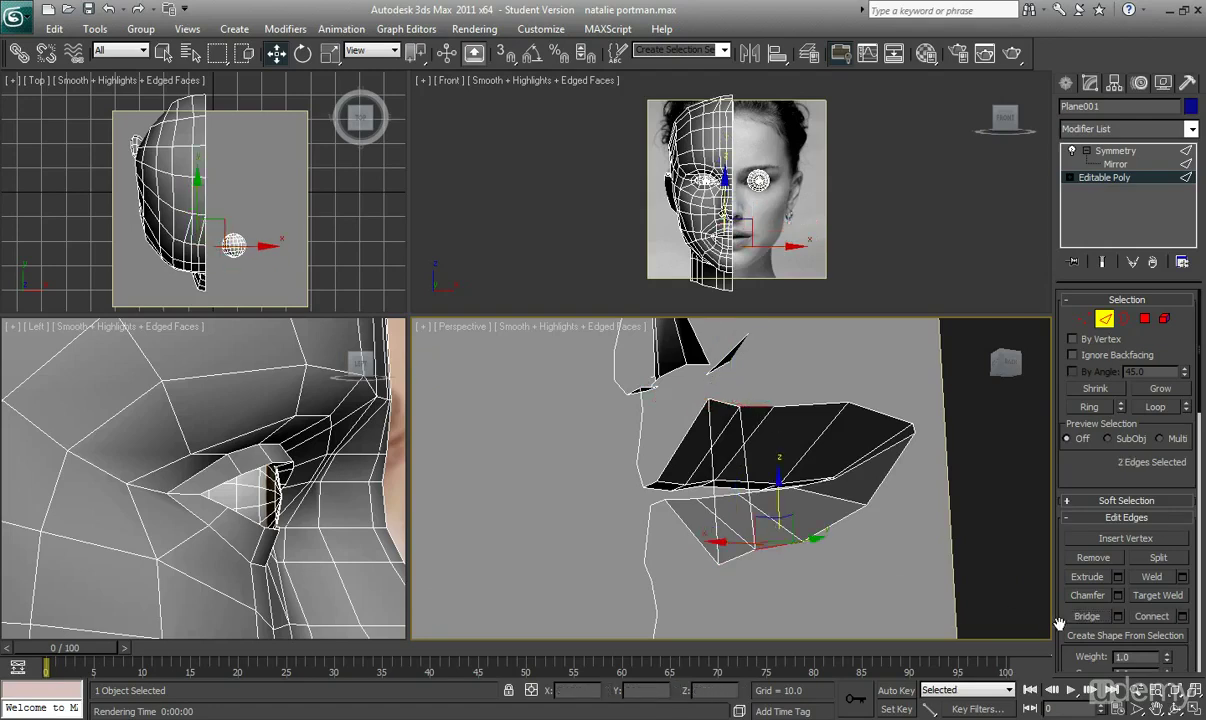
{"action": "left_click", "coordinate": [1088, 621]}
- Bridge the third pair of upper and lower edges at the back of the mouth cavity
{"action": "middle_click_drag", "start_coordinate": [784, 403], "coordinate": [857, 438], "text": "alt"}
{"action": "left_click", "coordinate": [819, 416]}
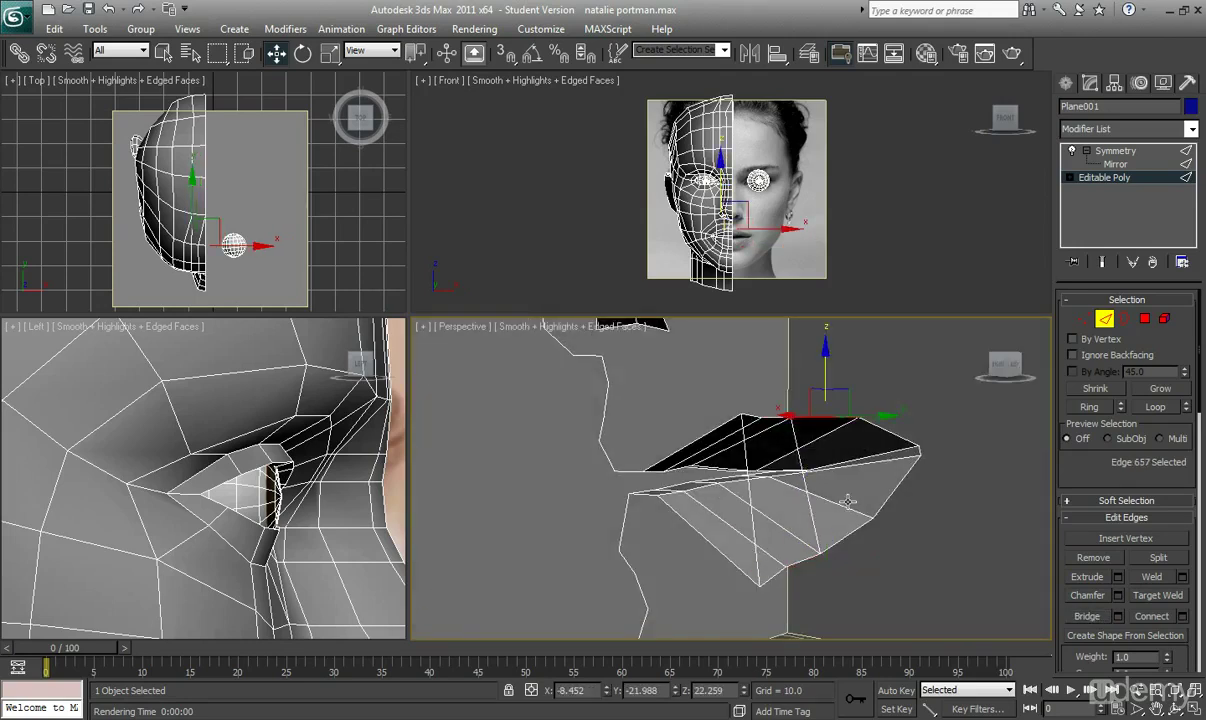
{"action": "left_click", "coordinate": [849, 528], "text": "ctrl"}
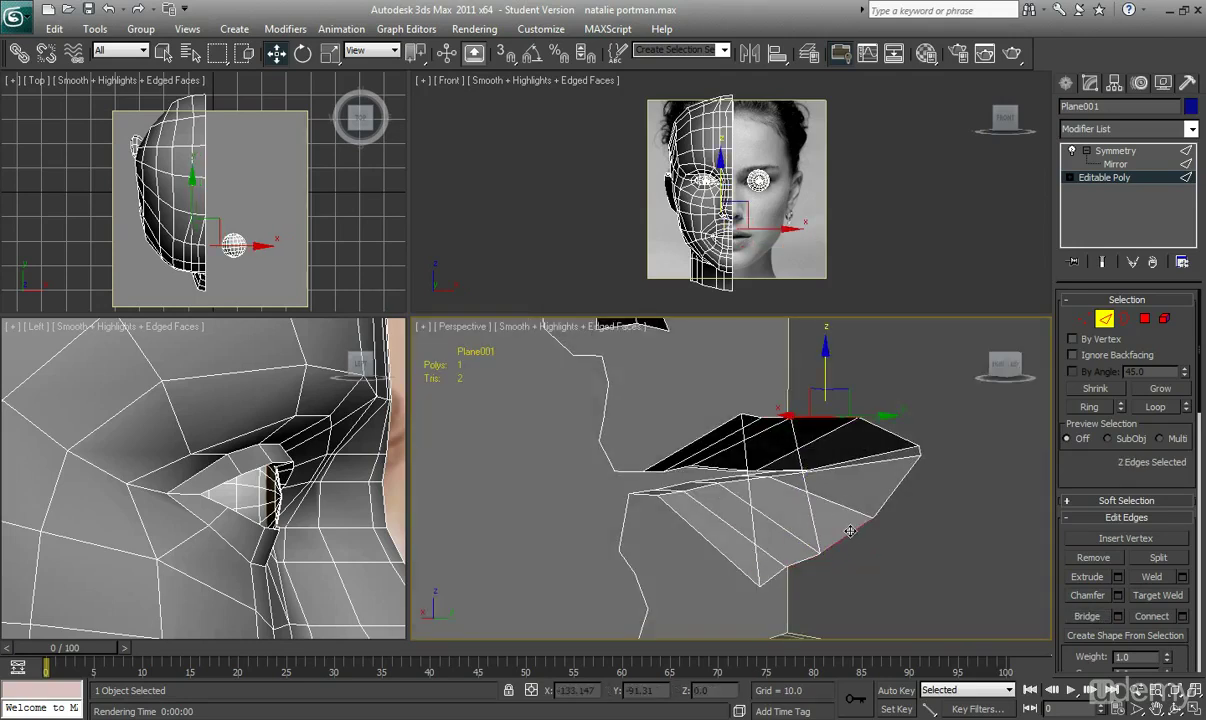
{"action": "left_click", "coordinate": [1088, 617]}
- Select the remaining upper and lower edge pair at the outer back corner of the mouth cavity
{"action": "left_click", "coordinate": [881, 431]}
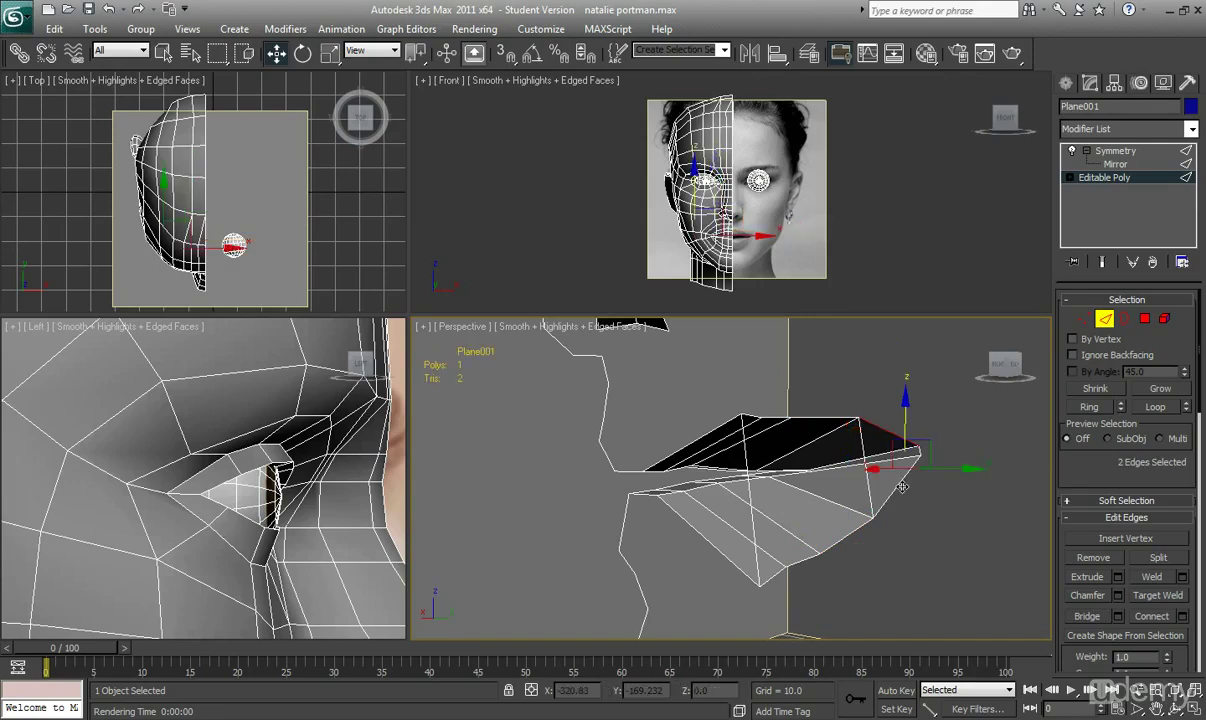
{"action": "key", "text": "ctrl+z"}
{"action": "scroll", "coordinate": [902, 500], "scroll_direction": "up", "scroll_amount": 3}
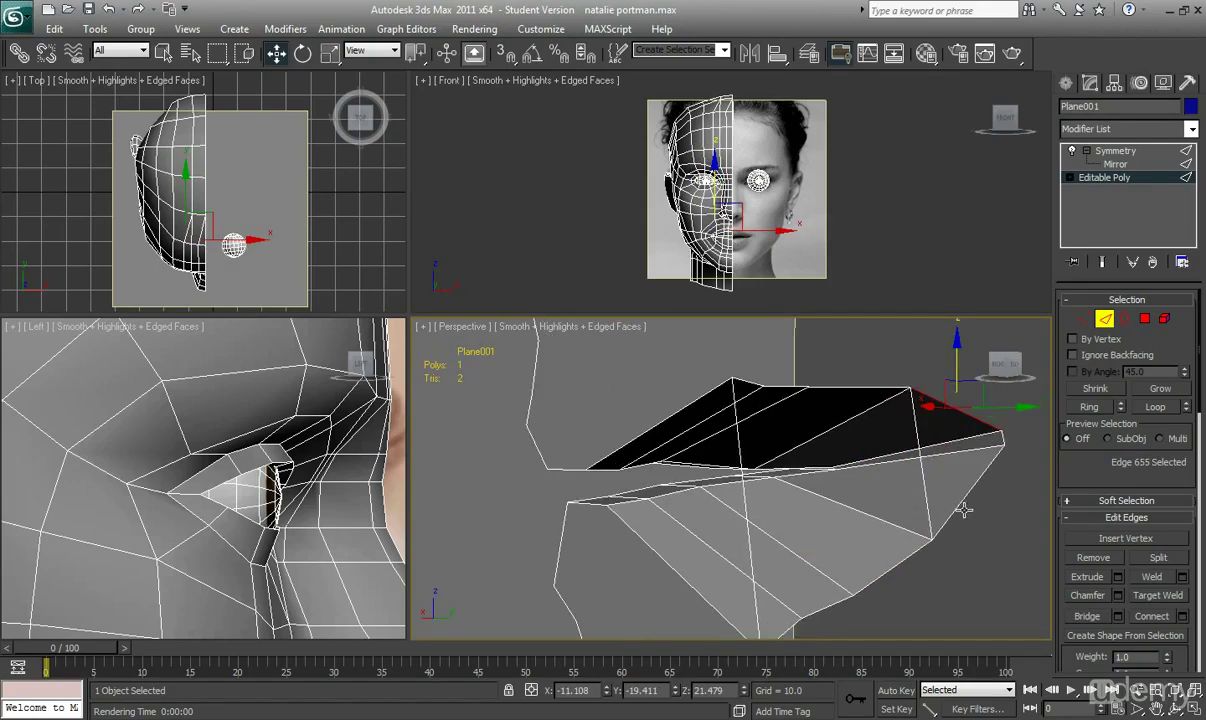
{"action": "left_click", "coordinate": [962, 497], "text": "ctrl"}
{"action": "middle_click_drag", "start_coordinate": [962, 497], "coordinate": [925, 537]}
{"action": "scroll", "coordinate": [802, 530], "scroll_direction": "up", "scroll_amount": 6}
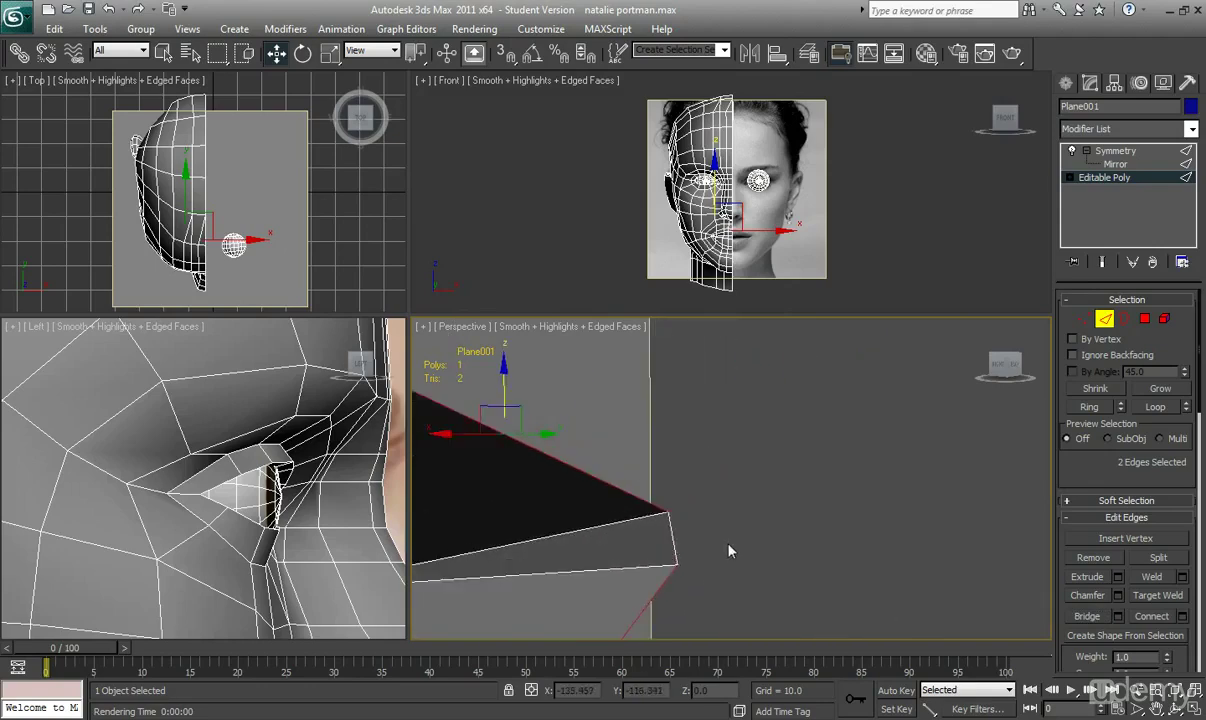
- Examine the back of the mouth cavity and the edges at its corner from inside, outside and above
{"action": "scroll", "coordinate": [677, 552], "scroll_direction": "down", "scroll_amount": 8}
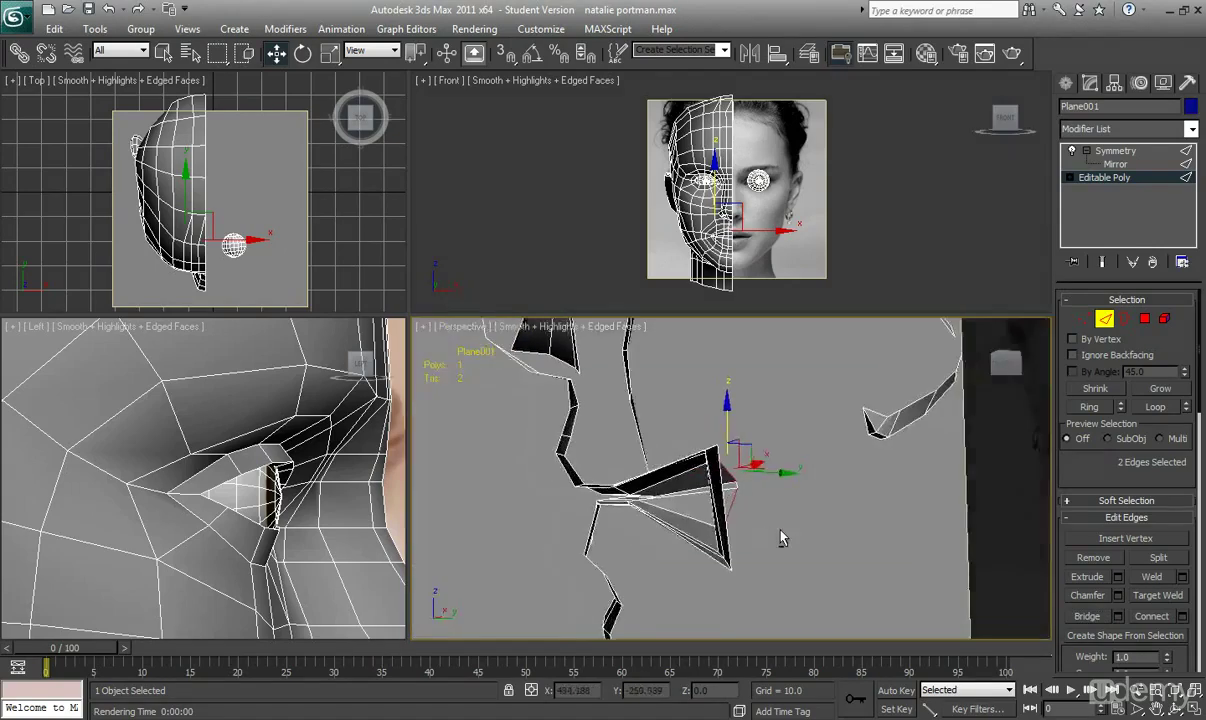
{"action": "scroll", "coordinate": [860, 542], "scroll_direction": "up", "scroll_amount": 6}
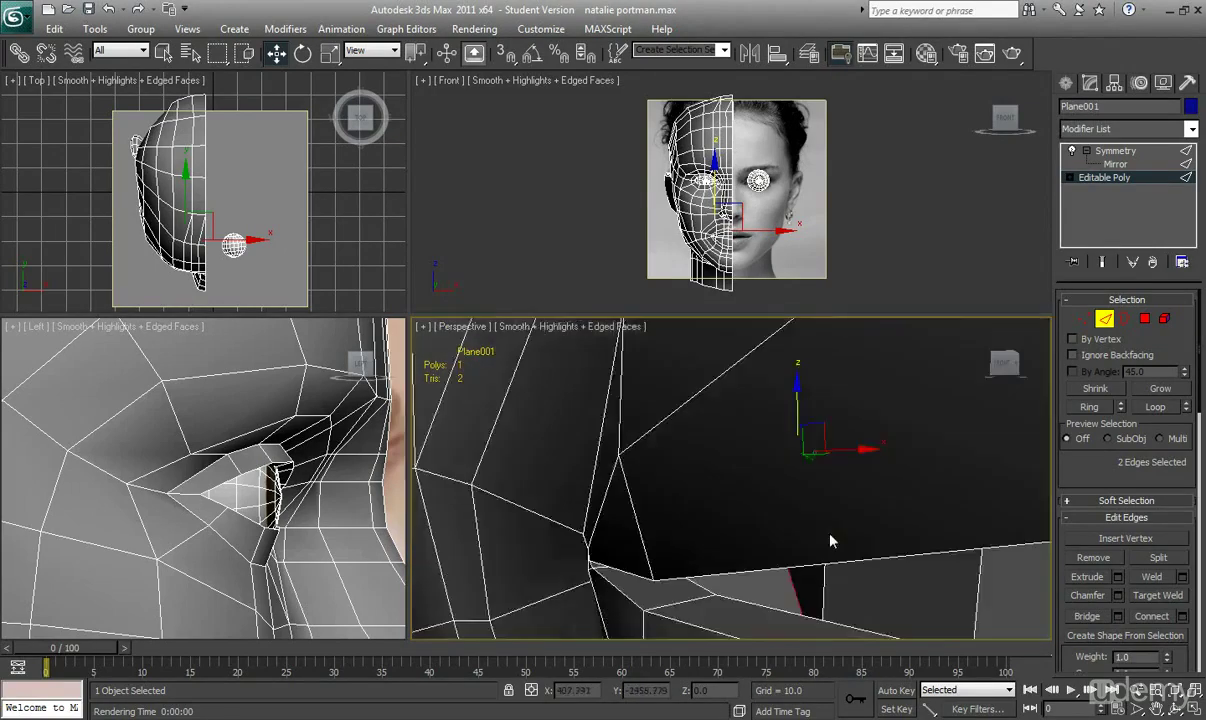
{"action": "middle_click_drag", "start_coordinate": [829, 539], "coordinate": [778, 495]}
{"action": "scroll", "coordinate": [762, 422], "scroll_direction": "up", "scroll_amount": 3}
{"action": "scroll", "coordinate": [776, 485], "scroll_direction": "up", "scroll_amount": 2}
{"action": "middle_click_drag", "start_coordinate": [762, 440], "coordinate": [790, 500]}
{"action": "scroll", "coordinate": [803, 474], "scroll_direction": "down", "scroll_amount": 8}
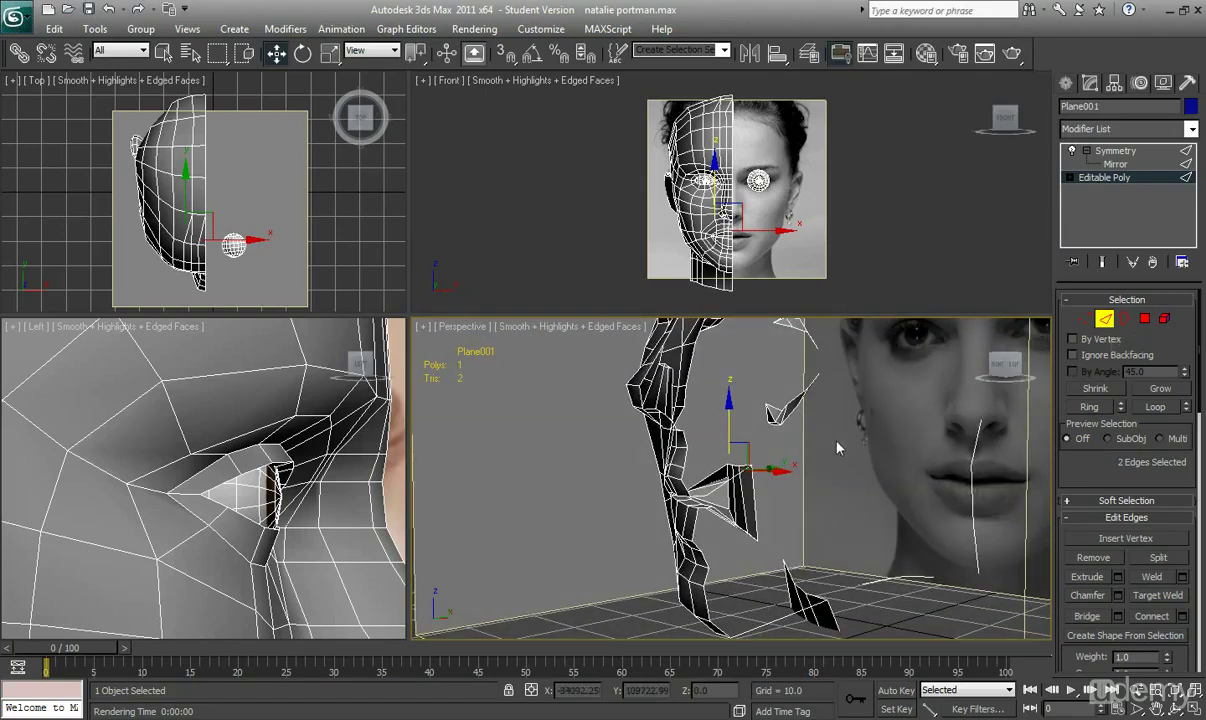
{"action": "left_click_drag", "start_coordinate": [743, 469], "coordinate": [744, 494]}
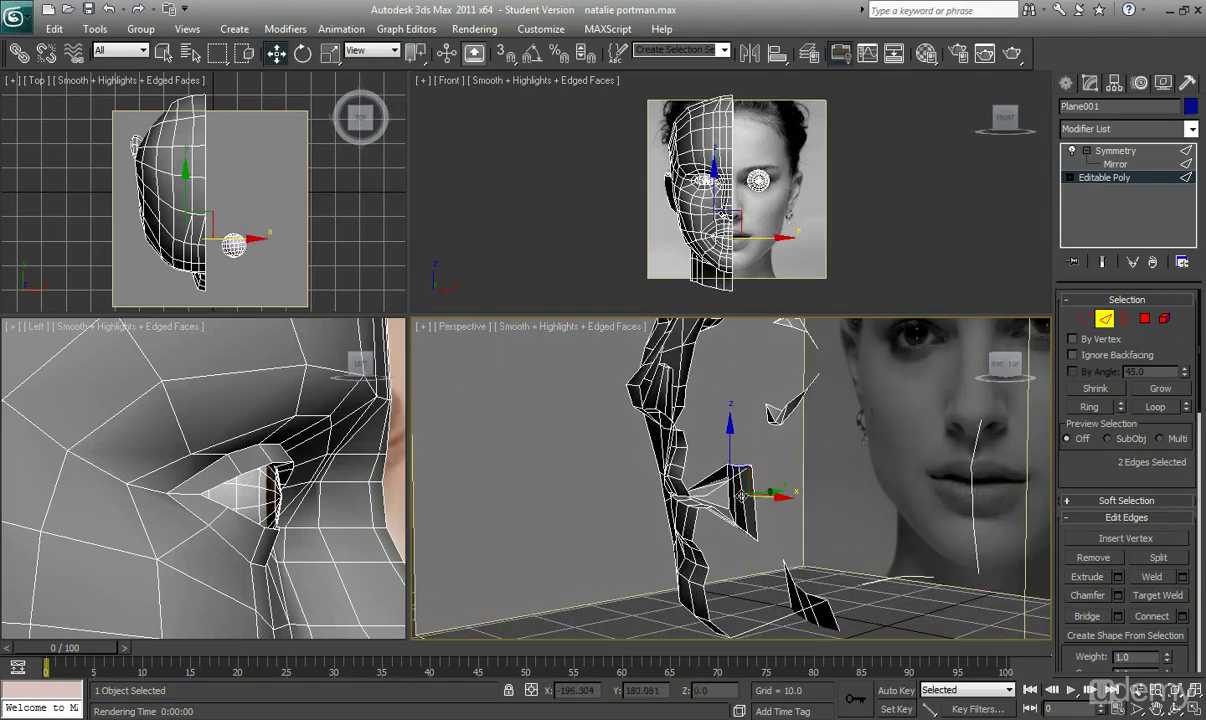
{"action": "left_click", "coordinate": [737, 497]}
{"action": "left_click", "coordinate": [756, 508]}
{"action": "mouse_move", "coordinate": [756, 508]}
{"action": "middle_mouse_down", "text": "alt"}
{"action": "mouse_move", "coordinate": [690, 593]}
{"action": "mouse_move", "coordinate": [762, 490]}
{"action": "middle_mouse_up", "text": "alt"}
{"action": "key", "text": "7"}
{"action": "left_click_drag", "start_coordinate": [770, 494], "coordinate": [808, 497]}
{"action": "middle_click_drag", "start_coordinate": [733, 484], "coordinate": [760, 470], "text": "alt"}
- Switch to vertex editing and move the lower back vertex near the cavity's centre line to about Y -20.91 in the Top view
{"action": "key", "text": "1"}
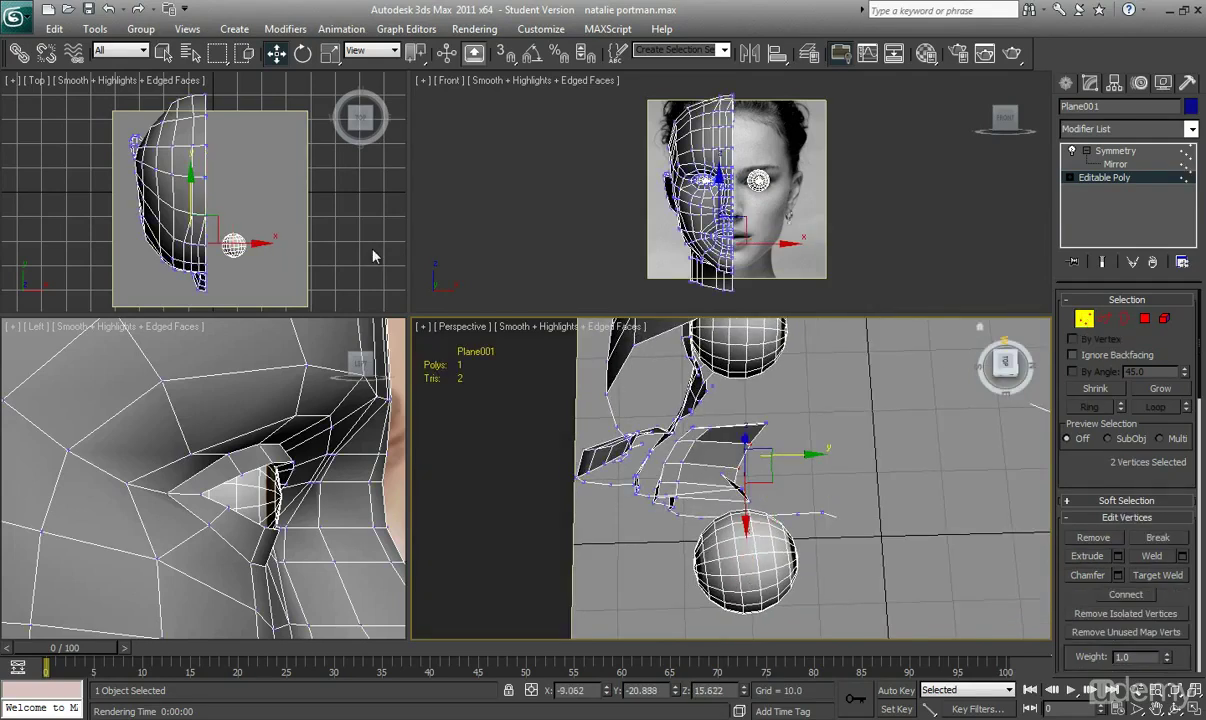
{"action": "scroll", "coordinate": [223, 205], "scroll_direction": "up", "scroll_amount": 5}
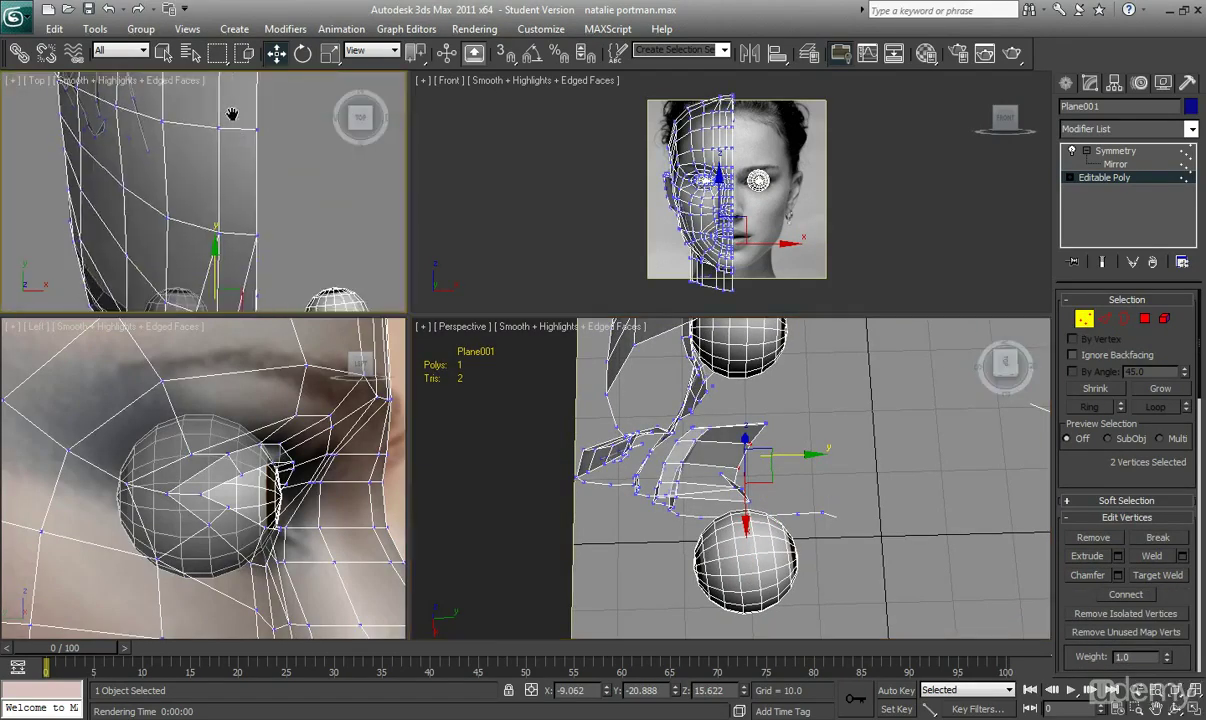
{"action": "middle_click_drag", "start_coordinate": [234, 142], "coordinate": [244, 50]}
{"action": "middle_click_drag", "start_coordinate": [244, 240], "coordinate": [207, 214]}
{"action": "scroll", "coordinate": [230, 185], "scroll_direction": "up", "scroll_amount": 5}
{"action": "left_click_drag", "start_coordinate": [266, 158], "coordinate": [257, 149]}
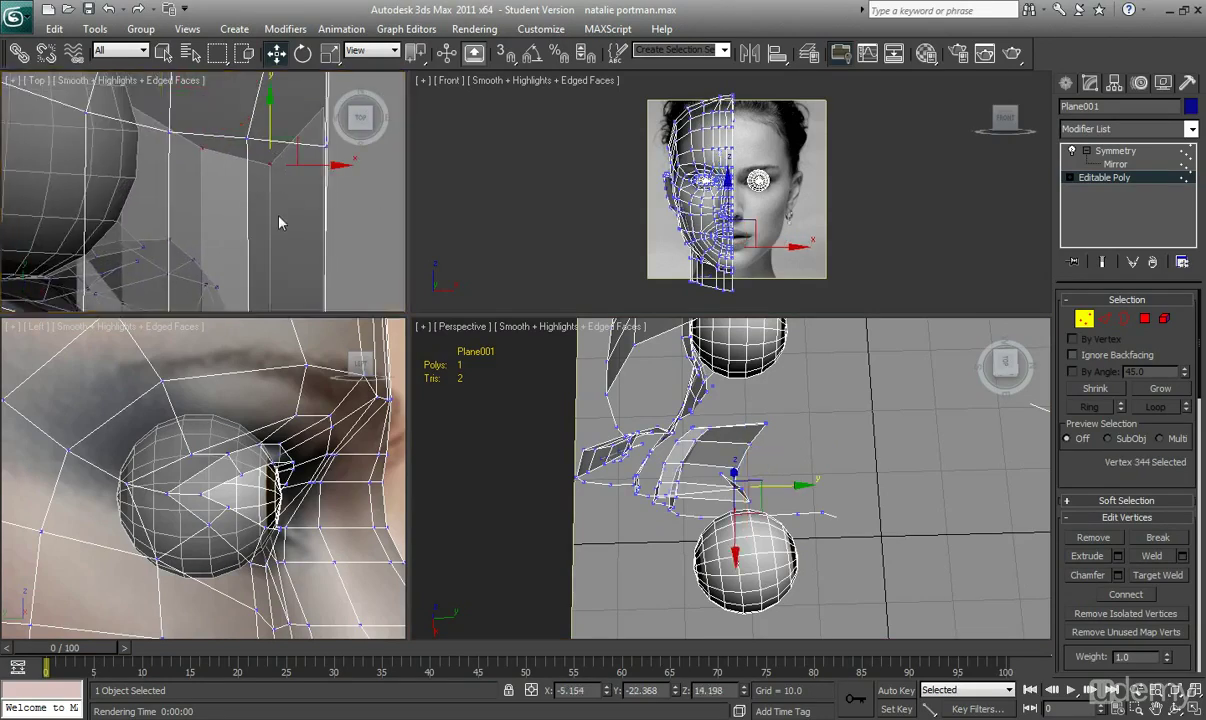
{"action": "middle_click_drag", "start_coordinate": [267, 207], "coordinate": [279, 265]}
{"action": "left_click_drag", "start_coordinate": [282, 156], "coordinate": [283, 118]}
{"action": "middle_click_drag", "start_coordinate": [211, 186], "coordinate": [238, 188]}
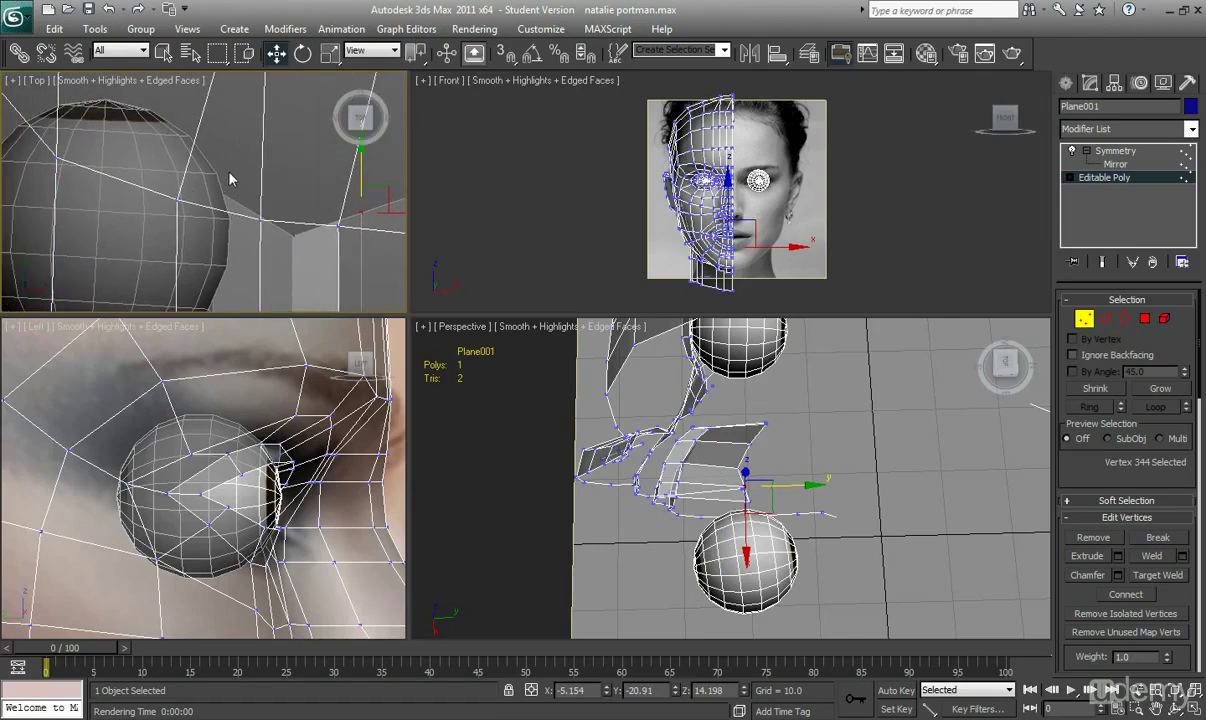
- Select vertex groups along the back rim of the mouth cavity and shift them along Y, the outer pair by about -4.1
{"action": "middle_click_drag", "start_coordinate": [687, 444], "coordinate": [703, 467]}
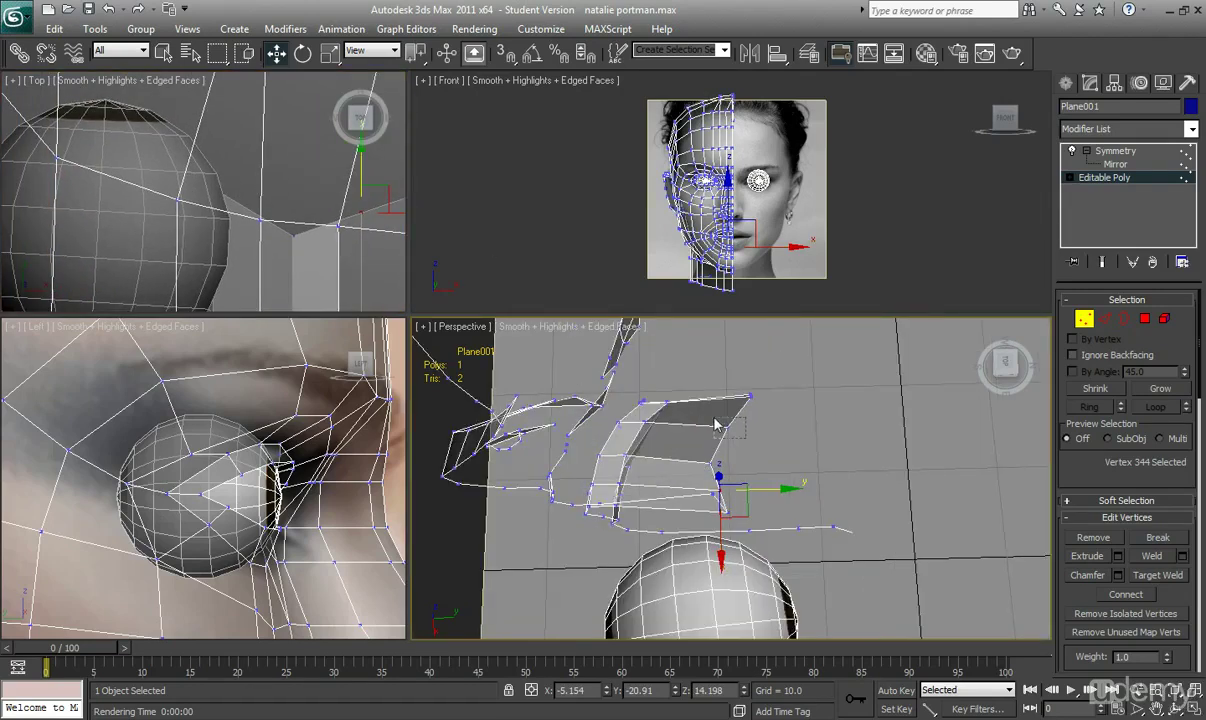
{"action": "left_click_drag", "start_coordinate": [715, 421], "coordinate": [749, 523]}
{"action": "left_click_drag", "start_coordinate": [760, 480], "coordinate": [764, 480]}
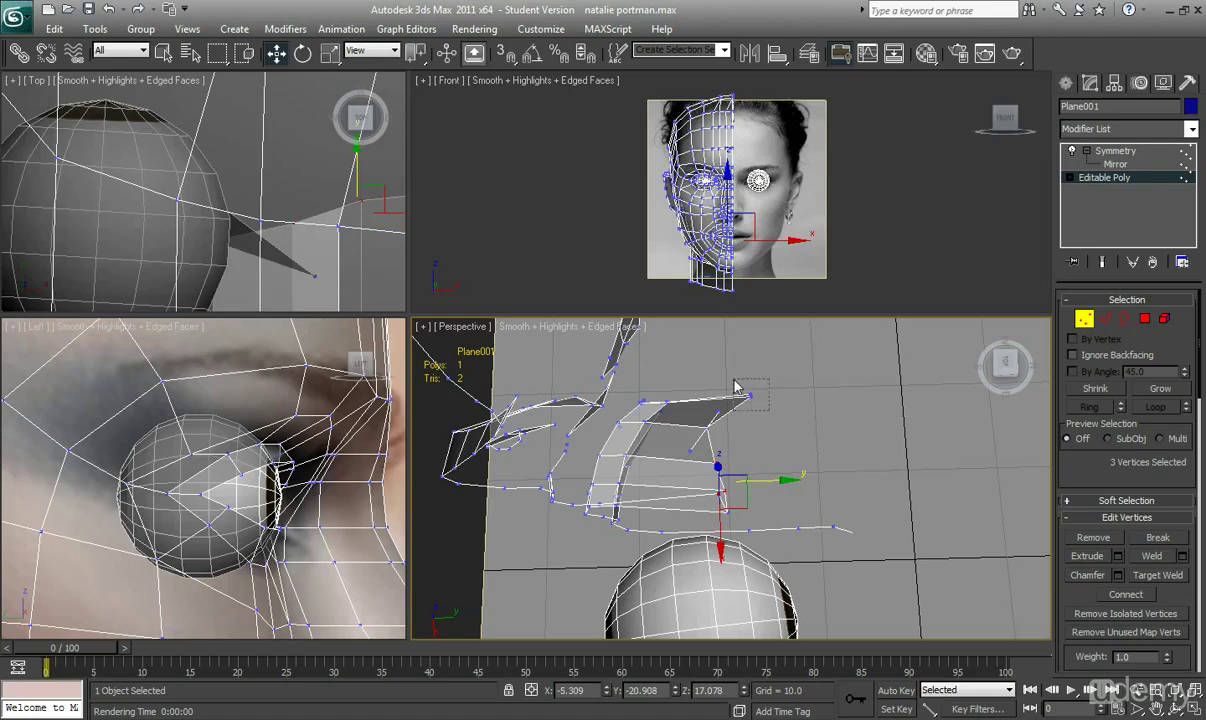
{"action": "left_click_drag", "start_coordinate": [735, 382], "coordinate": [736, 381]}
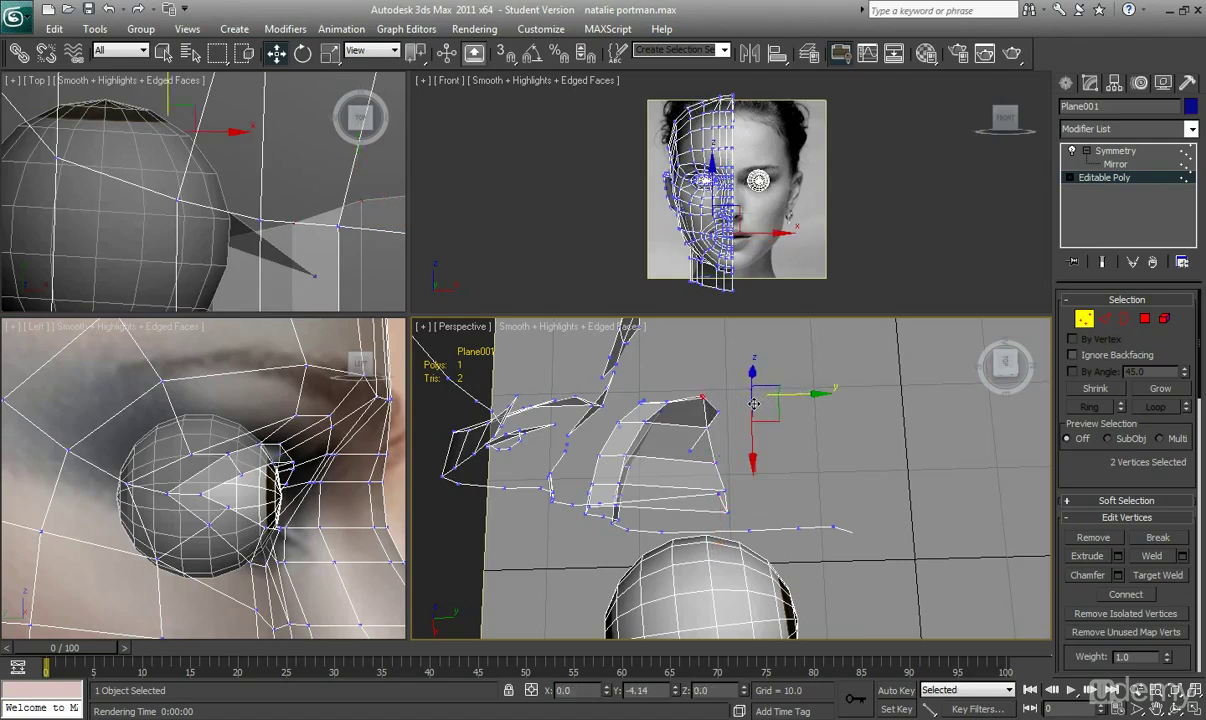
{"action": "left_click_drag", "start_coordinate": [753, 404], "coordinate": [752, 404]}
{"action": "left_click", "coordinate": [747, 451]}
{"action": "middle_click_drag", "start_coordinate": [747, 451], "coordinate": [835, 395], "text": "alt"}
- Reposition individual vertices on the mouth cavity's back rim along Y to even out the back wall
{"action": "left_click", "coordinate": [655, 464]}
{"action": "left_click", "coordinate": [648, 451], "text": "ctrl"}
{"action": "mouse_move", "coordinate": [694, 441]}
{"action": "left_mouse_down"}
{"action": "mouse_move", "coordinate": [721, 430]}
{"action": "mouse_move", "coordinate": [665, 455]}
{"action": "mouse_move", "coordinate": [689, 455]}
{"action": "left_mouse_up"}
{"action": "left_click", "coordinate": [640, 425]}
{"action": "left_click", "coordinate": [678, 453]}
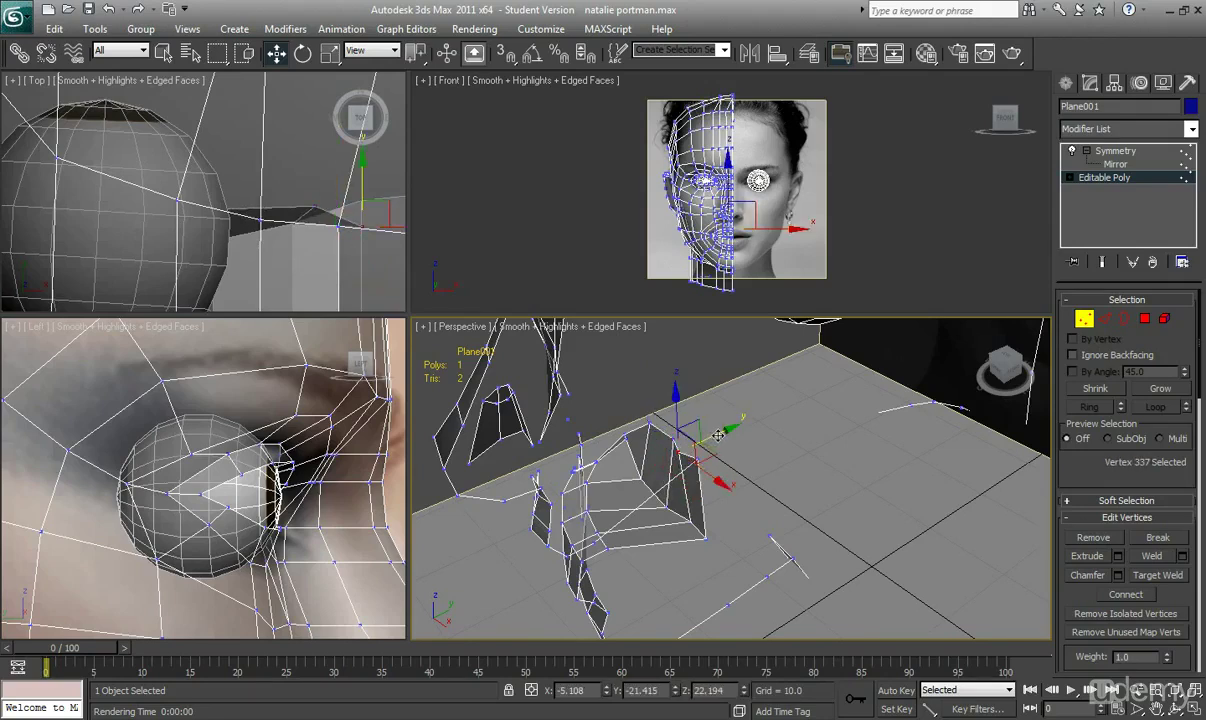
{"action": "left_click_drag", "start_coordinate": [719, 433], "coordinate": [729, 431]}
- Turn off the see-through and edged-face display of the head and switch to polygon editing
{"action": "middle_click_drag", "start_coordinate": [708, 442], "coordinate": [822, 407], "text": "alt"}
{"action": "key", "text": "alt+x"}
{"action": "mouse_move", "coordinate": [775, 496]}
{"action": "middle_mouse_down", "text": "alt"}
{"action": "mouse_move", "coordinate": [612, 500]}
{"action": "mouse_move", "coordinate": [676, 538]}
{"action": "mouse_move", "coordinate": [633, 525]}
{"action": "mouse_move", "coordinate": [900, 481]}
{"action": "middle_mouse_up", "text": "alt"}
{"action": "left_click", "coordinate": [1144, 318]}
{"action": "left_click", "coordinate": [716, 495]}
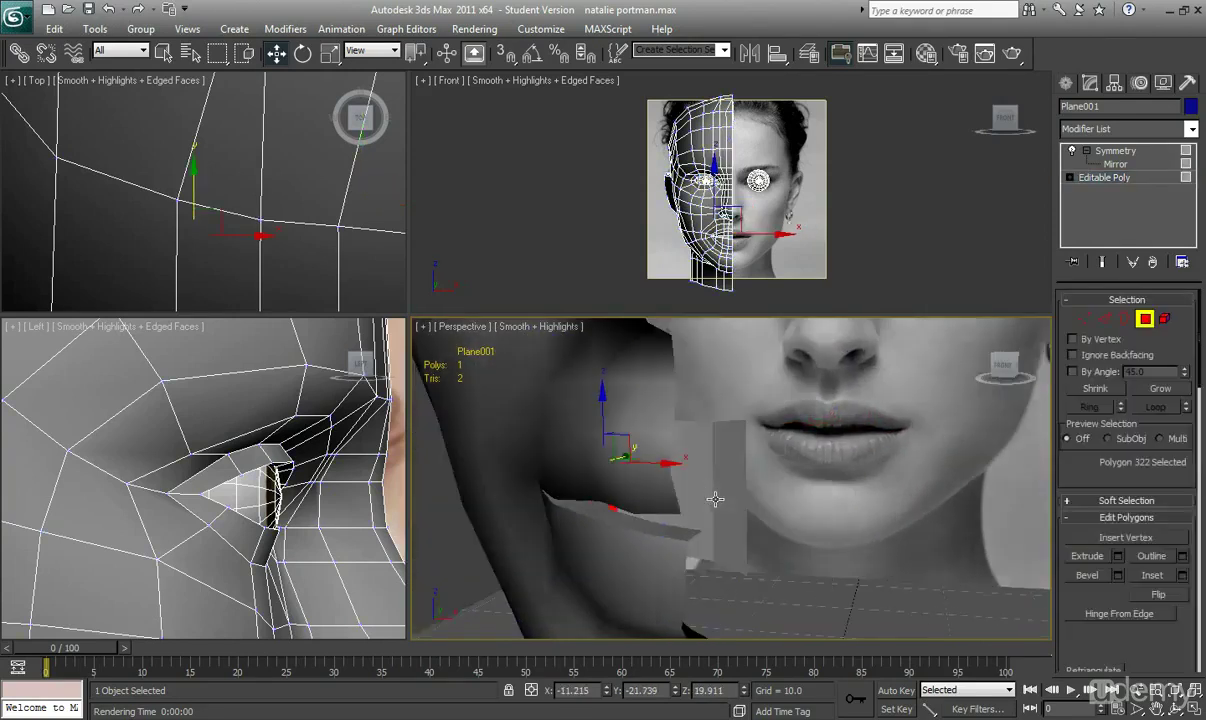
- Select all polygons of the lips and inner mouth and assign them to smoothing group 1
{"action": "middle_click_drag", "start_coordinate": [716, 495], "coordinate": [754, 493], "text": "alt"}
{"action": "scroll", "coordinate": [773, 501], "scroll_direction": "down", "scroll_amount": 5}
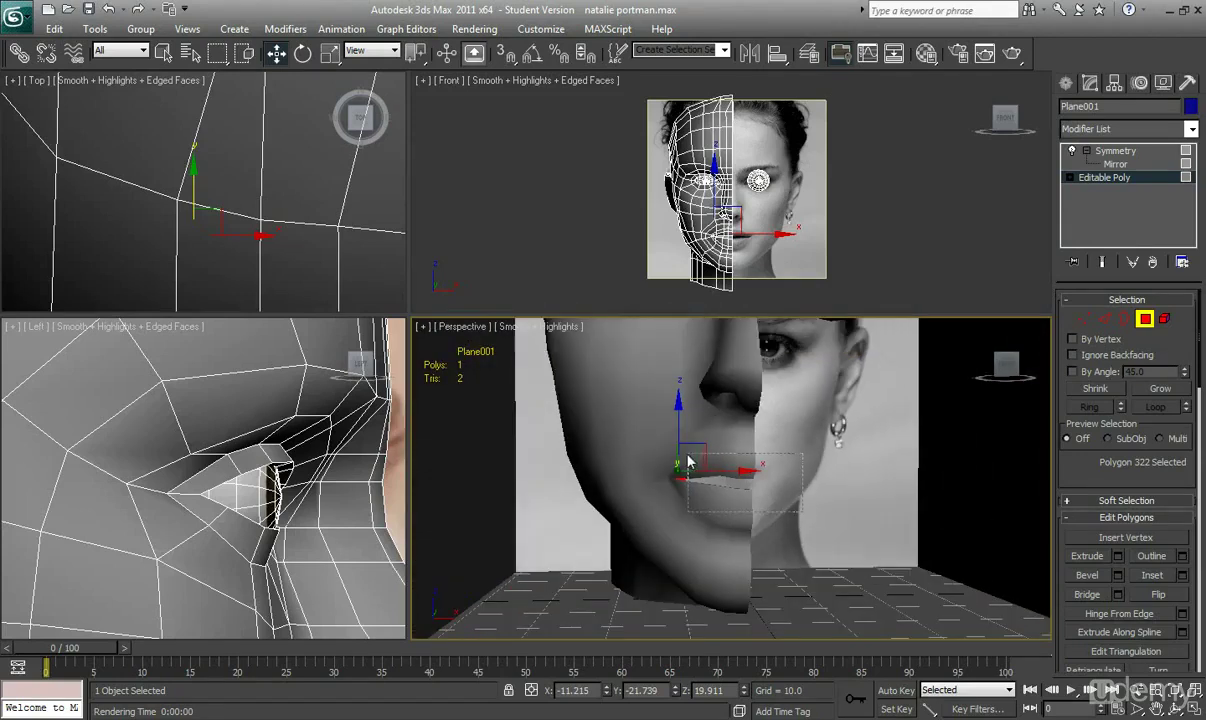
{"action": "left_click_drag", "start_coordinate": [676, 458], "coordinate": [672, 450]}
{"action": "middle_click_drag", "start_coordinate": [721, 495], "coordinate": [695, 530], "text": "alt"}
{"action": "scroll", "coordinate": [695, 530], "scroll_direction": "up", "scroll_amount": 3}
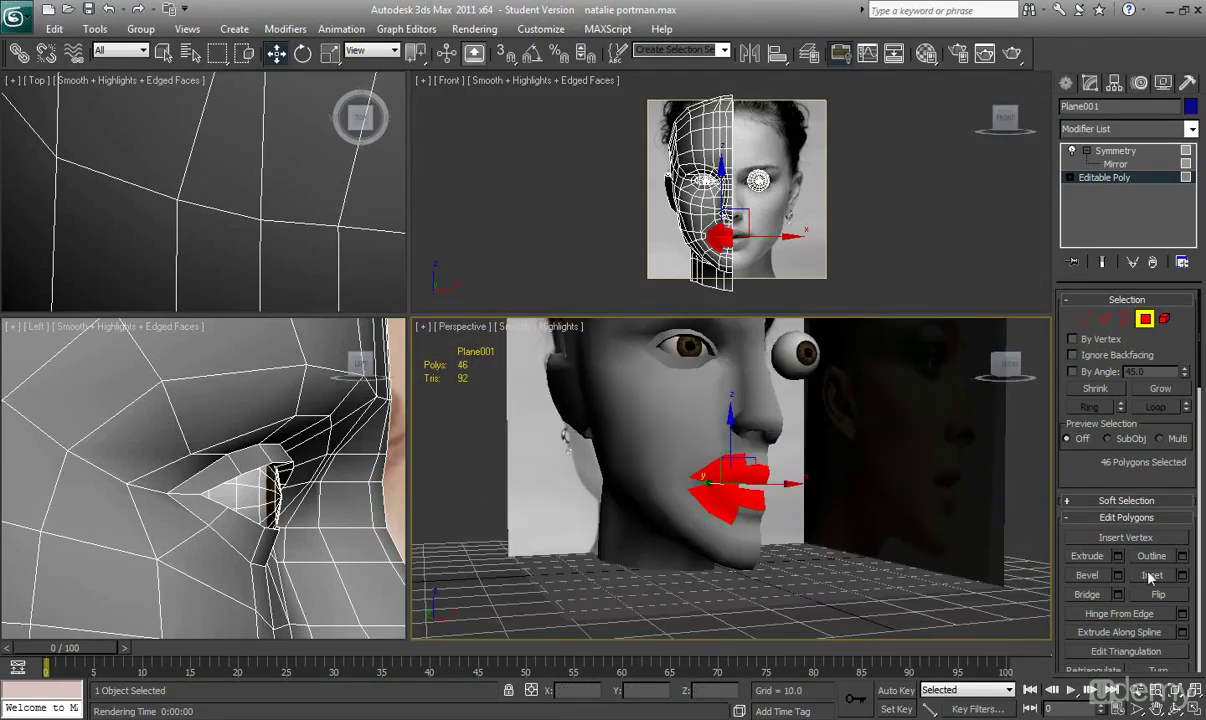
{"action": "scroll", "coordinate": [1200, 385], "scroll_direction": "down", "scroll_amount": 10}
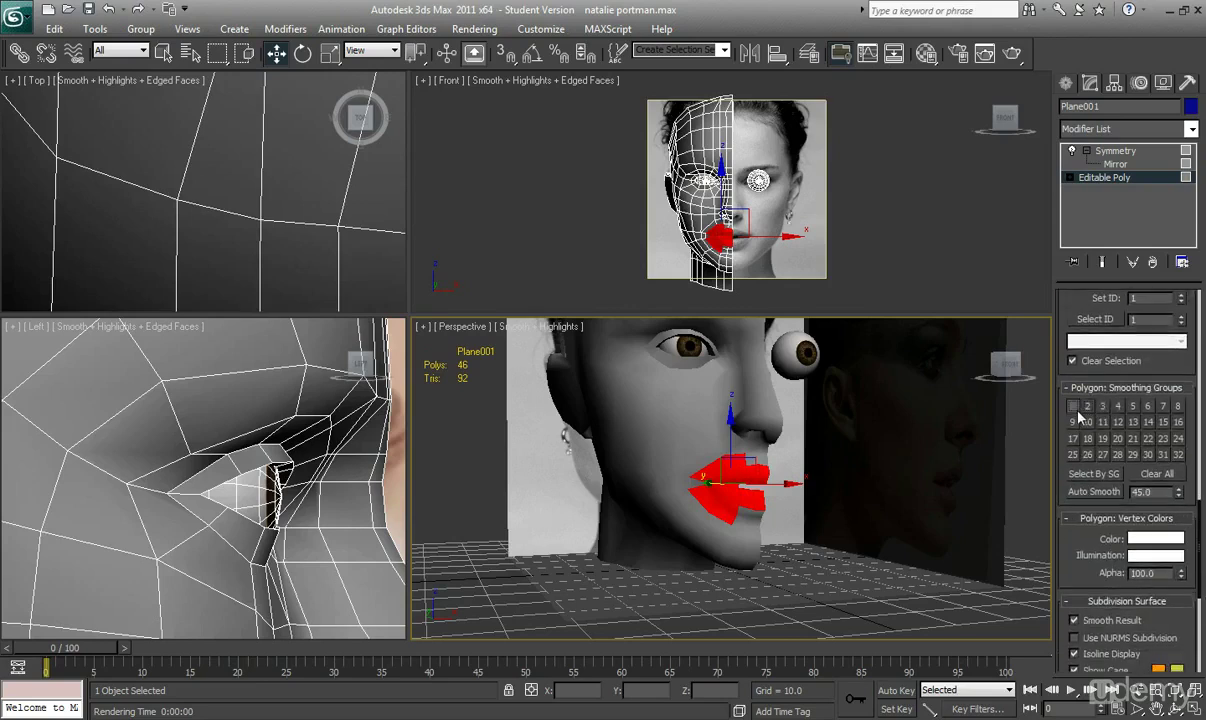
{"action": "middle_click_drag", "start_coordinate": [970, 545], "coordinate": [829, 478], "text": "alt"}
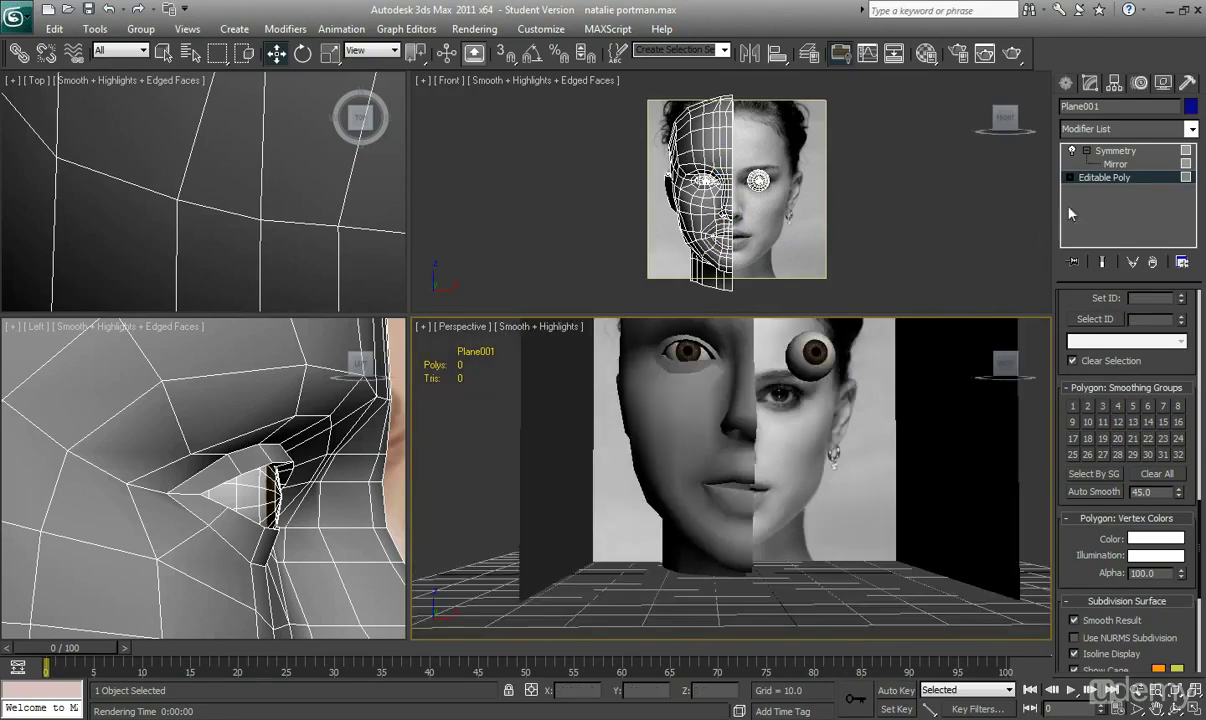
- Show the mirrored head through the Symmetry modifier and examine the mouth from several distances
{"action": "left_click", "coordinate": [1115, 150]}
{"action": "middle_click_drag", "start_coordinate": [961, 350], "coordinate": [623, 460], "text": "alt"}
{"action": "scroll", "coordinate": [856, 511], "scroll_direction": "up", "scroll_amount": 2}
{"action": "scroll", "coordinate": [776, 525], "scroll_direction": "down", "scroll_amount": 4}
{"action": "scroll", "coordinate": [820, 515], "scroll_direction": "up", "scroll_amount": 3}
{"action": "scroll", "coordinate": [817, 509], "scroll_direction": "up", "scroll_amount": 3}
{"action": "scroll", "coordinate": [757, 514], "scroll_direction": "down", "scroll_amount": 5}
{"action": "scroll", "coordinate": [623, 460], "scroll_direction": "up", "scroll_amount": 3}
- Examine the lip profile in the Left view and the mouth corner in the Perspective view with edged faces shown
{"action": "middle_click_drag", "start_coordinate": [202, 547], "coordinate": [89, 416]}
{"action": "middle_click_drag", "start_coordinate": [261, 541], "coordinate": [215, 444]}
{"action": "middle_click_drag", "start_coordinate": [250, 620], "coordinate": [156, 489]}
{"action": "scroll", "coordinate": [174, 499], "scroll_direction": "up", "scroll_amount": 3}
{"action": "middle_click", "coordinate": [848, 543]}
{"action": "scroll", "coordinate": [834, 515], "scroll_direction": "up", "scroll_amount": 2}
{"action": "middle_click_drag", "start_coordinate": [848, 543], "coordinate": [651, 510]}
{"action": "key", "text": "F4"}
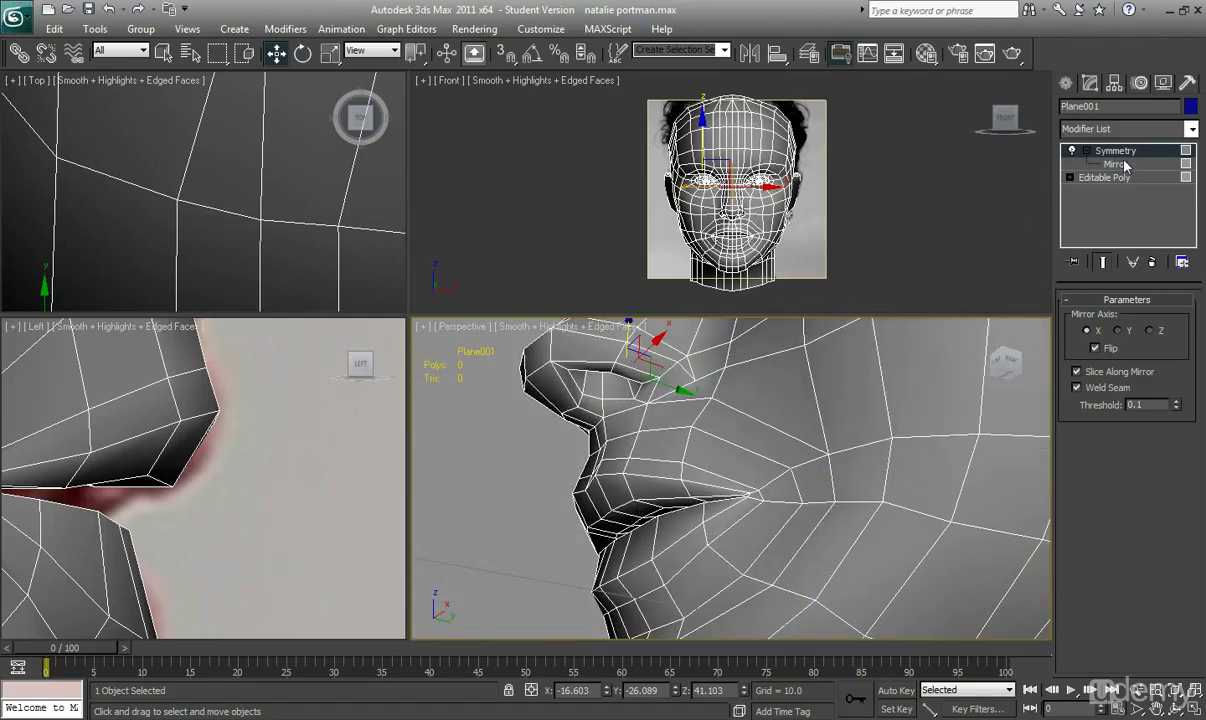
- Return to the Editable Poly level, switch to edge editing and pick an edge inside the upper lip
{"action": "left_click", "coordinate": [1108, 177]}
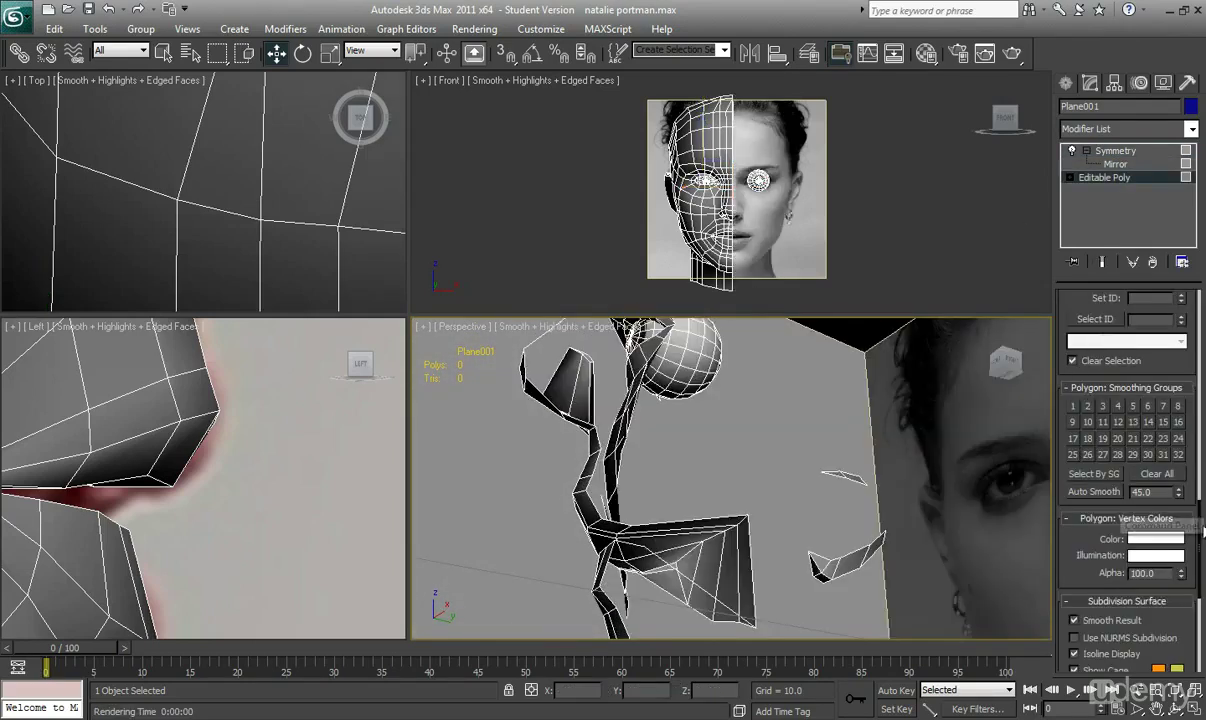
{"action": "left_click_drag", "start_coordinate": [1203, 530], "coordinate": [1203, 402]}
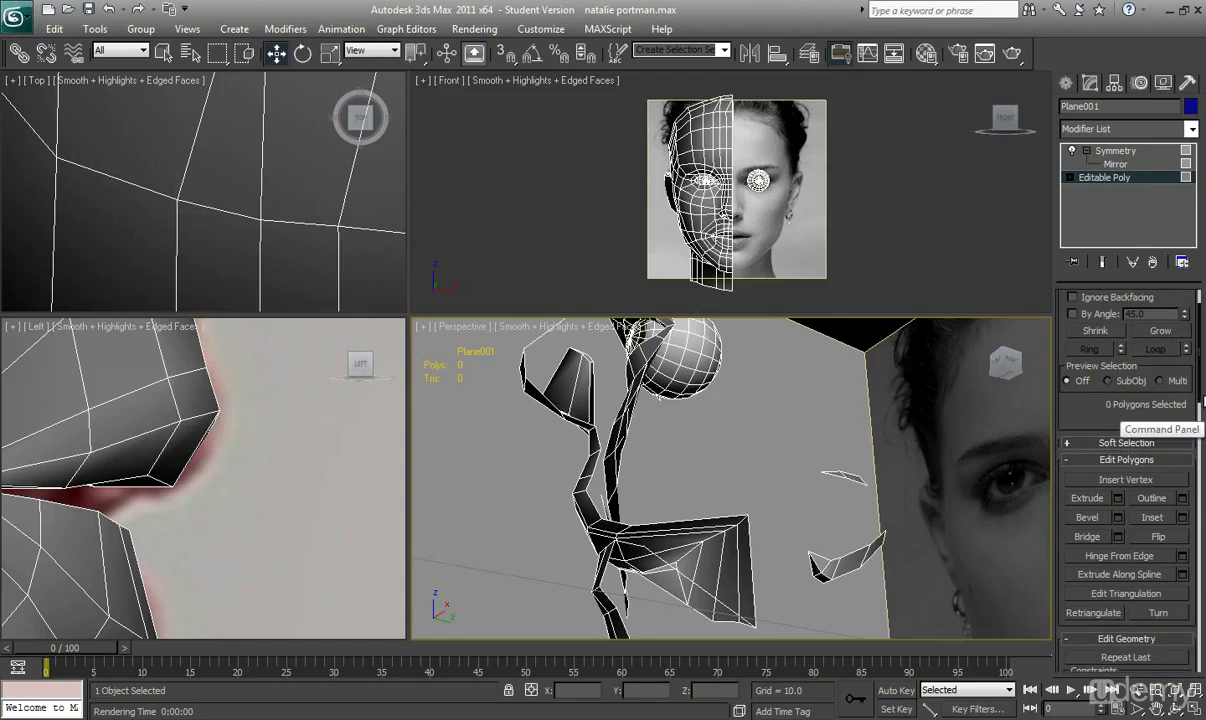
{"action": "scroll", "coordinate": [1130, 355], "scroll_direction": "up", "scroll_amount": 2}
{"action": "left_click", "coordinate": [1103, 320]}
{"action": "left_click", "coordinate": [751, 567]}
{"action": "middle_click_drag", "start_coordinate": [802, 520], "coordinate": [703, 493], "text": "alt"}
{"action": "left_click", "coordinate": [600, 516]}
{"action": "middle_click_drag", "start_coordinate": [651, 542], "coordinate": [685, 570], "text": "alt"}
{"action": "scroll", "coordinate": [685, 567], "scroll_direction": "up", "scroll_amount": 8}
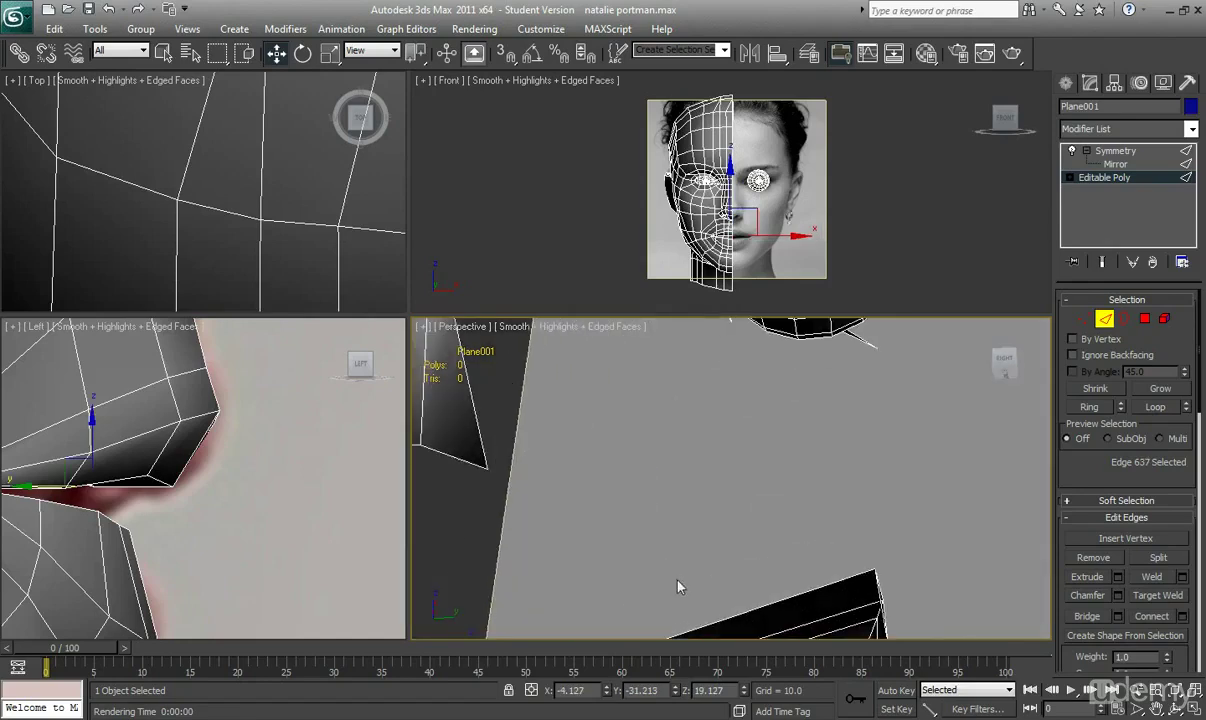
- Select the edge loop running along the inside of both lips and move it forward along Y
{"action": "mouse_move", "coordinate": [708, 487]}
{"action": "middle_mouse_down", "text": "alt"}
{"action": "mouse_move", "coordinate": [625, 402]}
{"action": "mouse_move", "coordinate": [697, 482]}
{"action": "mouse_move", "coordinate": [719, 476]}
{"action": "mouse_move", "coordinate": [735, 447]}
{"action": "mouse_move", "coordinate": [726, 476]}
{"action": "middle_mouse_up", "text": "alt"}
{"action": "left_click", "coordinate": [604, 384]}
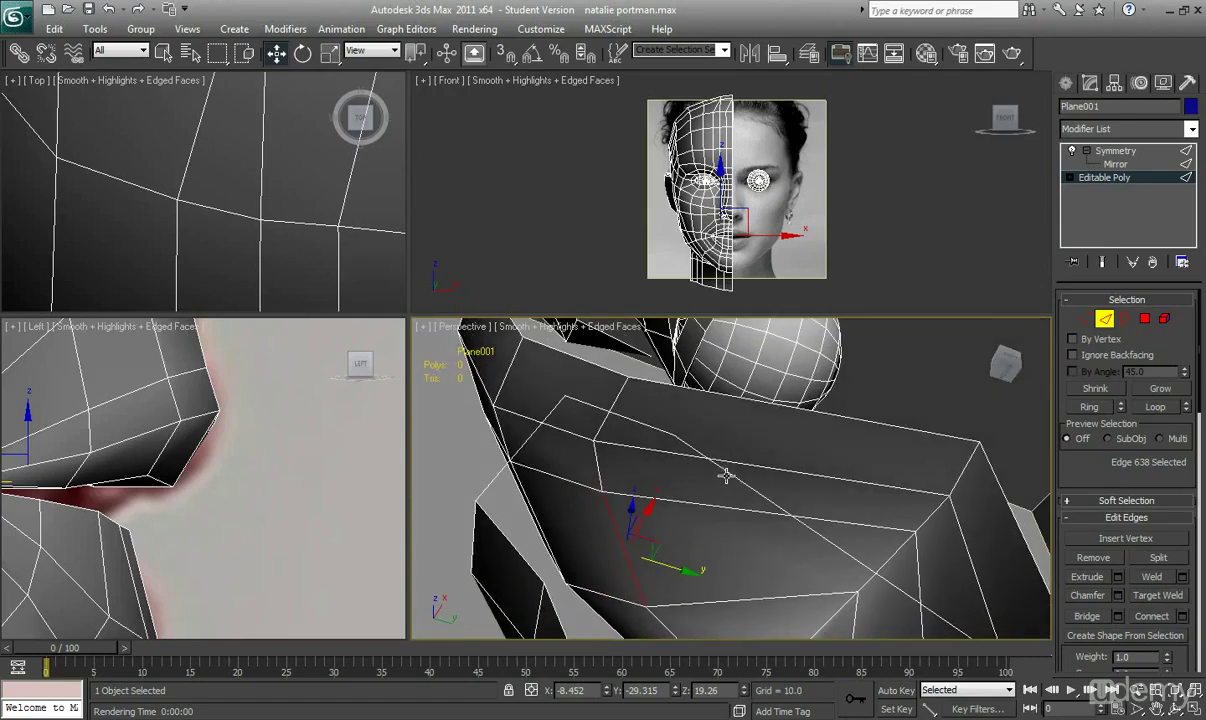
{"action": "left_click", "coordinate": [1154, 411]}
{"action": "middle_click_drag", "start_coordinate": [813, 431], "coordinate": [808, 520], "text": "alt"}
{"action": "left_click_drag", "start_coordinate": [684, 454], "coordinate": [656, 458]}
{"action": "scroll", "coordinate": [719, 445], "scroll_direction": "down", "scroll_amount": 6}
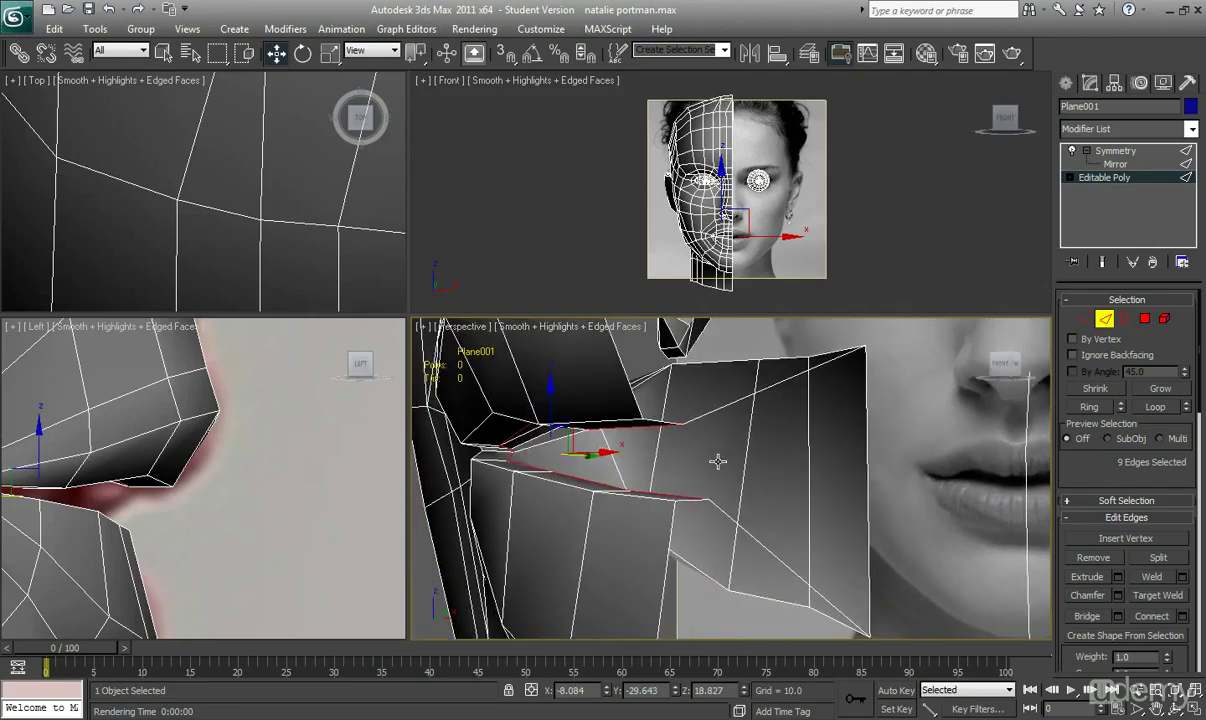
{"action": "mouse_move", "coordinate": [585, 440]}
{"action": "middle_mouse_down", "text": "alt"}
{"action": "mouse_move", "coordinate": [592, 462]}
{"action": "mouse_move", "coordinate": [589, 444]}
{"action": "middle_mouse_up", "text": "alt"}
{"action": "left_click_drag", "start_coordinate": [589, 444], "coordinate": [581, 461]}
{"action": "middle_click_drag", "start_coordinate": [581, 461], "coordinate": [692, 437], "text": "alt"}
- Select two neighbouring inner edges of the upper lip and lower them slightly
{"action": "key", "text": "7"}
{"action": "middle_click_drag", "start_coordinate": [737, 389], "coordinate": [791, 366], "text": "alt"}
{"action": "left_click", "coordinate": [803, 357]}
{"action": "left_click", "coordinate": [750, 349], "text": "ctrl"}
{"action": "key", "text": "7"}
{"action": "mouse_move", "coordinate": [796, 356]}
{"action": "left_mouse_down"}
{"action": "mouse_move", "coordinate": [816, 393]}
{"action": "mouse_move", "coordinate": [812, 375]}
{"action": "left_mouse_up"}
- Select the inner upper-lip edge farther from the centre line and lower it to about Z 19.0
{"action": "key", "text": "7"}
{"action": "left_click", "coordinate": [603, 377]}
{"action": "key", "text": "7"}
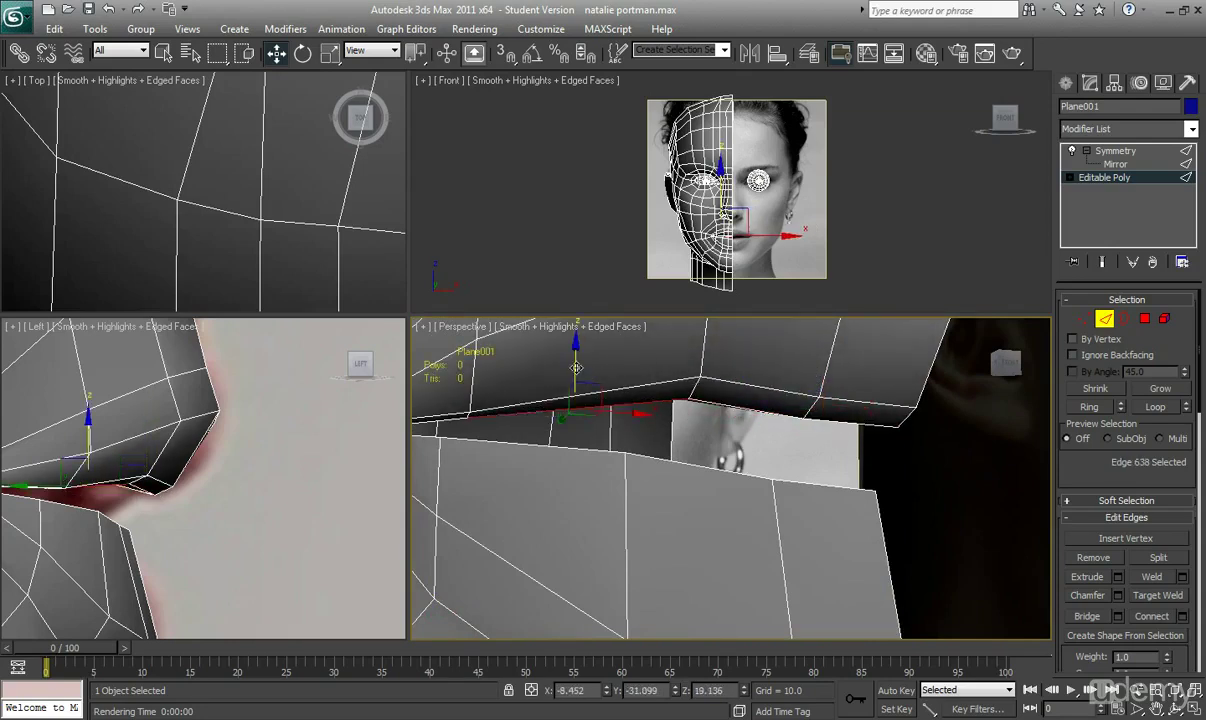
{"action": "left_click_drag", "start_coordinate": [576, 368], "coordinate": [585, 383]}
{"action": "middle_click_drag", "start_coordinate": [832, 484], "coordinate": [646, 525], "text": "alt"}
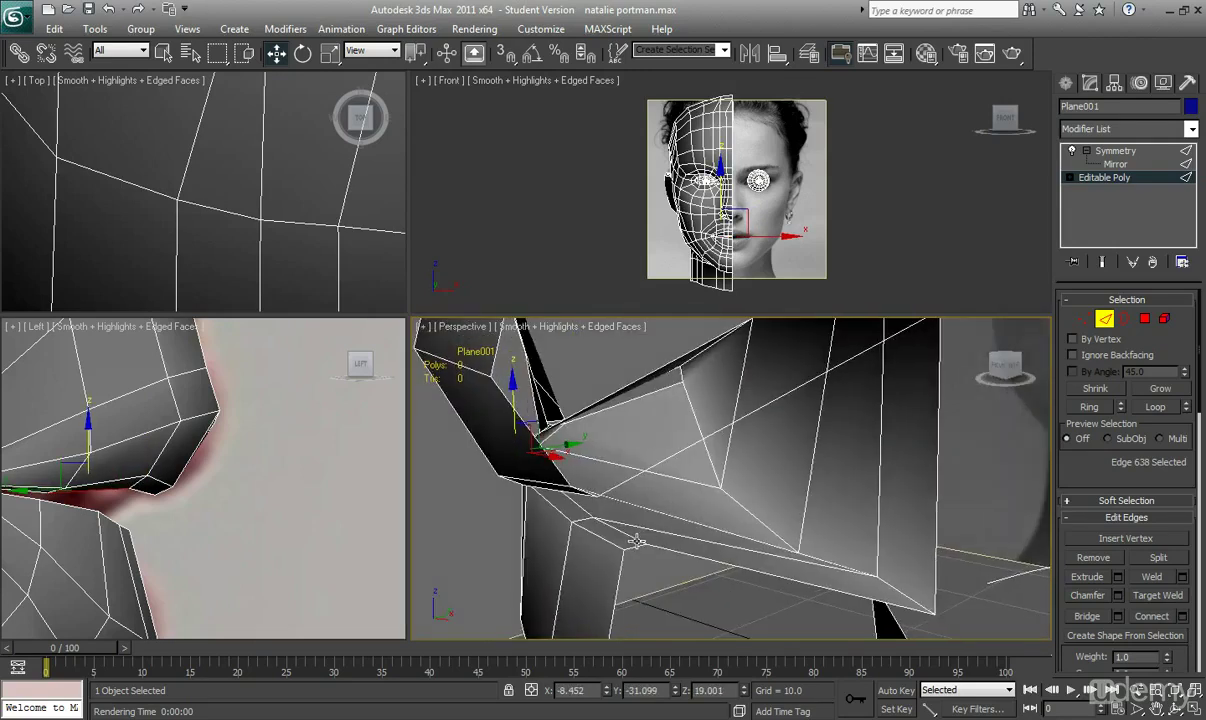
- Select the two inner lower-lip edges nearest the centre line and raise them to about Z 18.29
{"action": "left_click", "coordinate": [606, 522]}
{"action": "left_click", "coordinate": [592, 487], "text": "ctrl"}
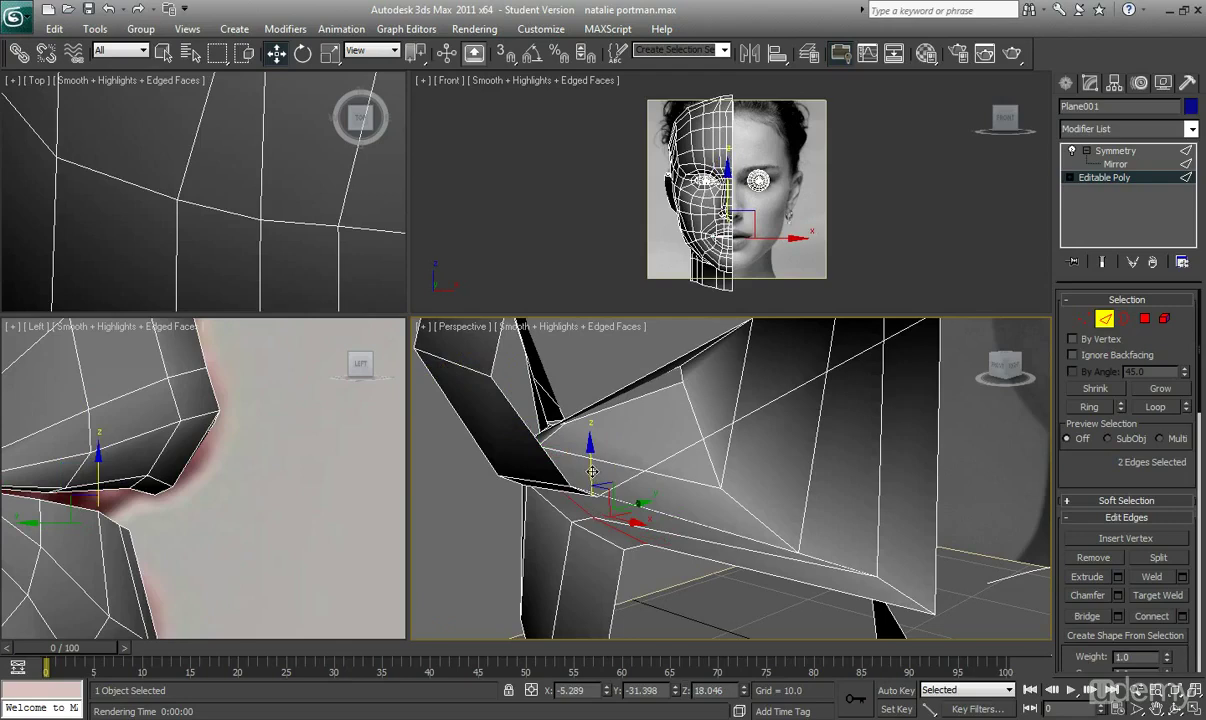
{"action": "middle_click_drag", "start_coordinate": [592, 487], "coordinate": [713, 511], "text": "alt"}
{"action": "scroll", "coordinate": [730, 513], "scroll_direction": "down", "scroll_amount": 5}
{"action": "scroll", "coordinate": [730, 513], "scroll_direction": "up", "scroll_amount": 5}
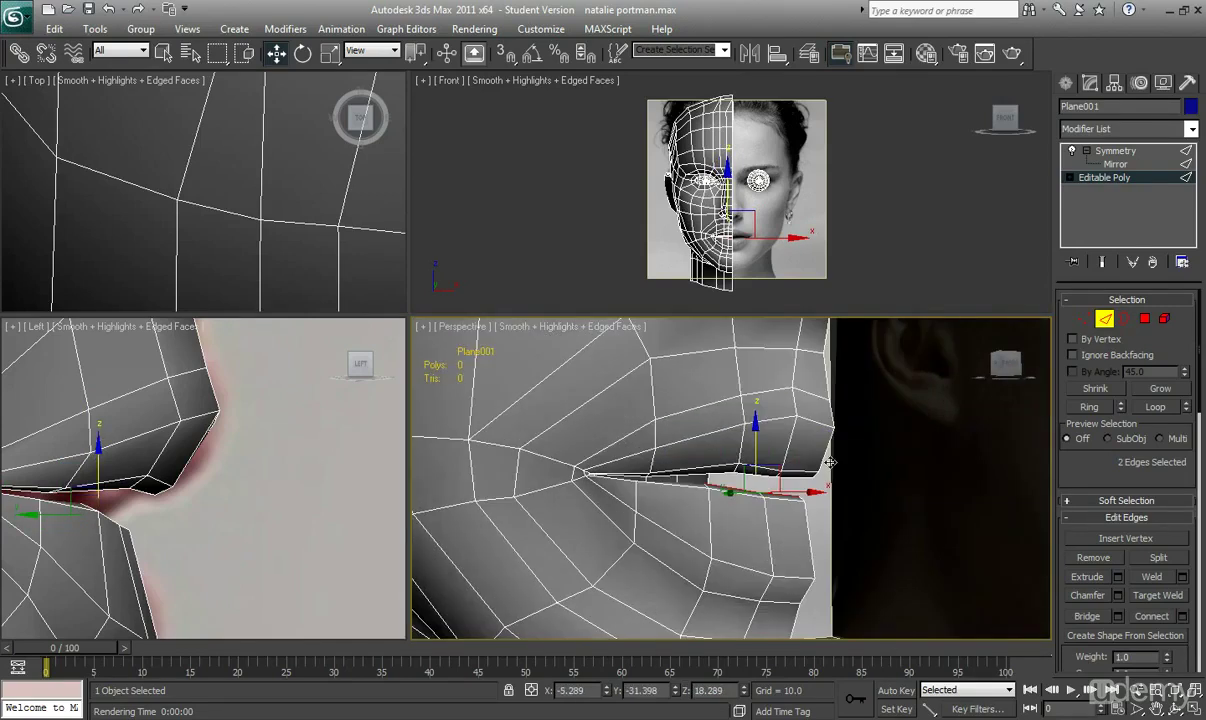
- Leave edge editing, return to the Symmetry level to show the full head, and deselect the model
{"action": "left_click", "coordinate": [1103, 322]}
{"action": "left_click", "coordinate": [1115, 150]}
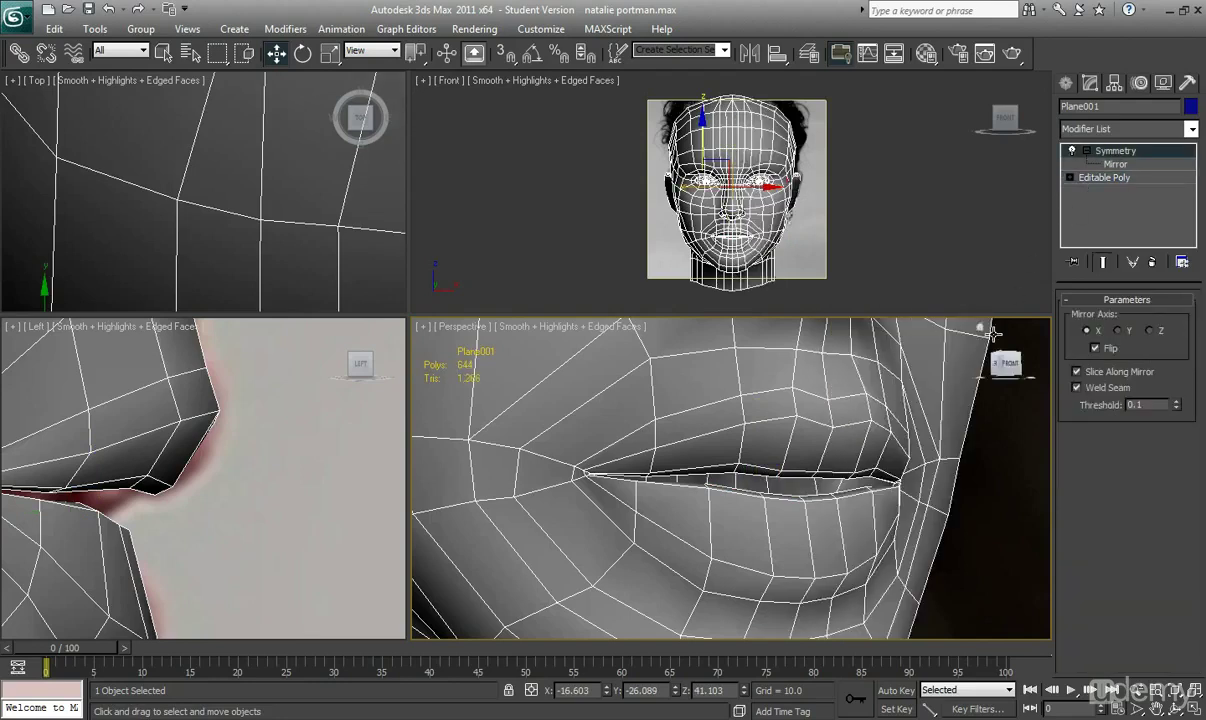
{"action": "scroll", "coordinate": [856, 440], "scroll_direction": "down", "scroll_amount": 5}
{"action": "scroll", "coordinate": [856, 440], "scroll_direction": "down", "scroll_amount": 4}
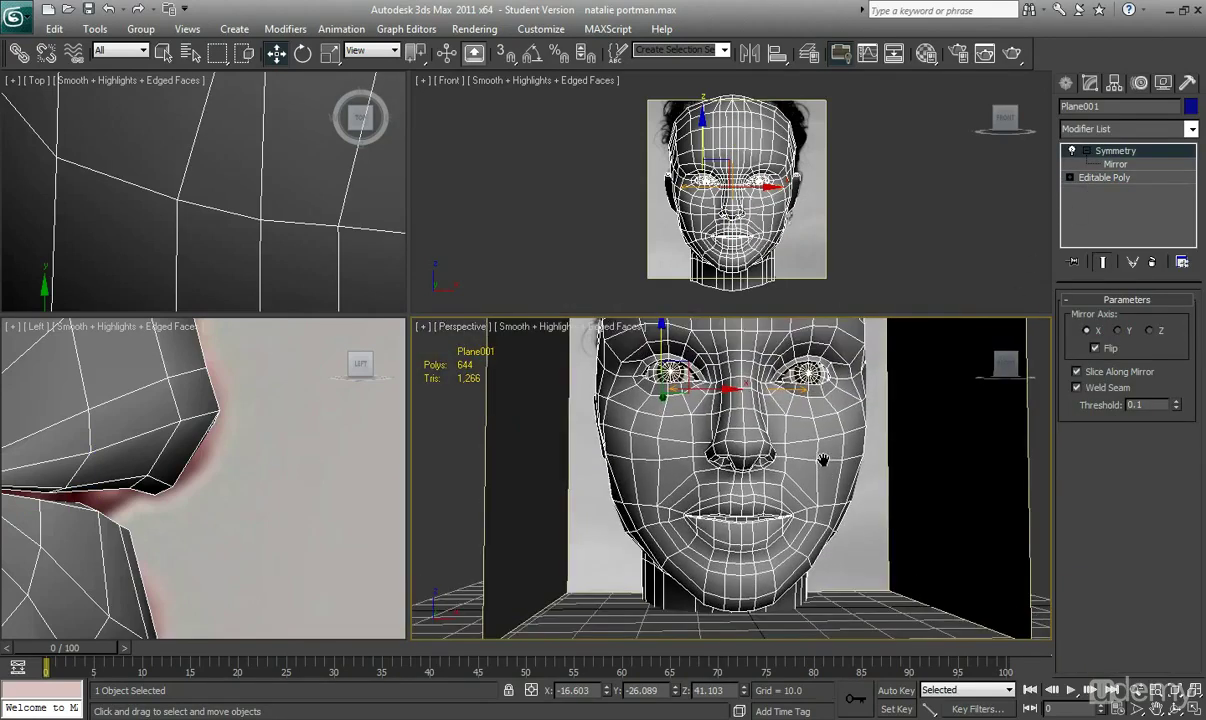
{"action": "middle_click_drag", "start_coordinate": [780, 465], "coordinate": [814, 506], "text": "alt"}
{"action": "scroll", "coordinate": [804, 469], "scroll_direction": "down", "scroll_amount": 2}
{"action": "left_click", "coordinate": [951, 522]}
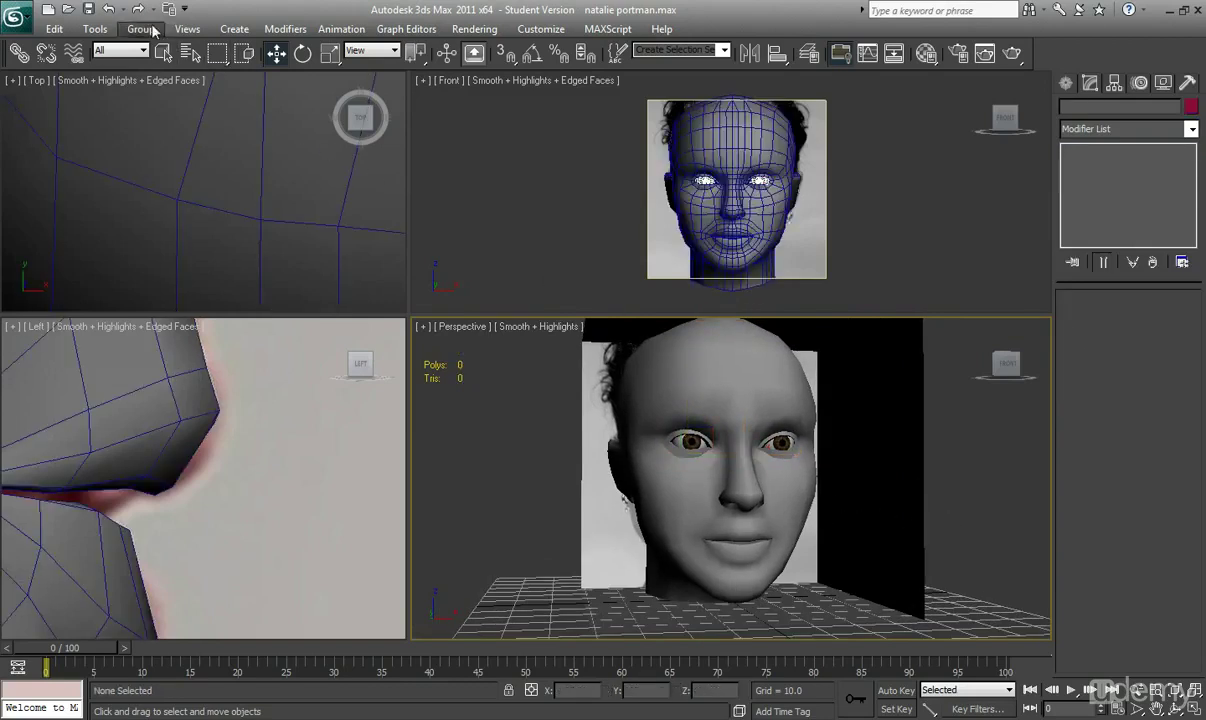